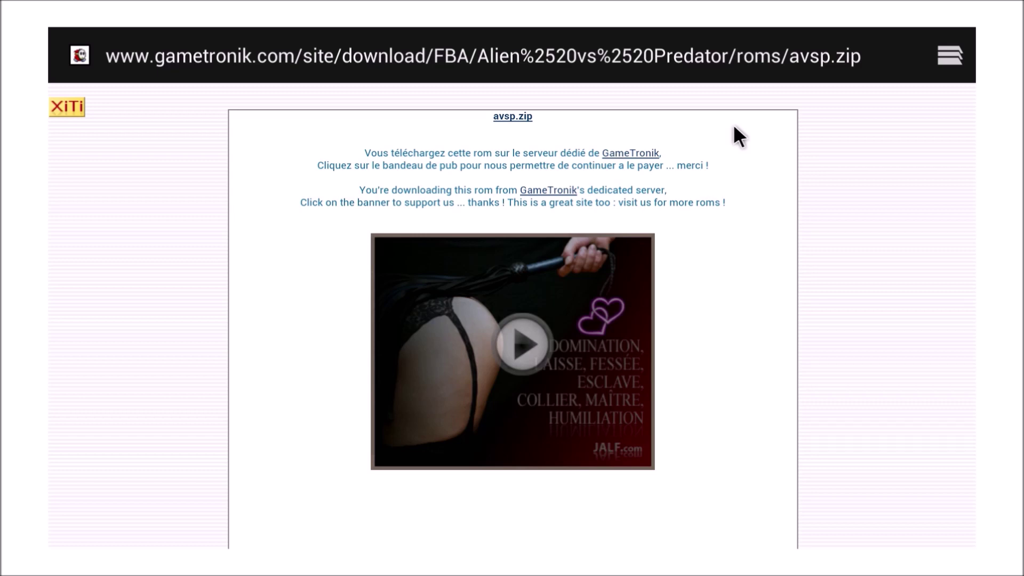
# Bring up the OUYA system menu over the avsp.zip download page.
pyautogui.press('Menu')
# Exit the OUYA Browser and confirm closing it.
pyautogui.press('Down')
pyautogui.press('Down')
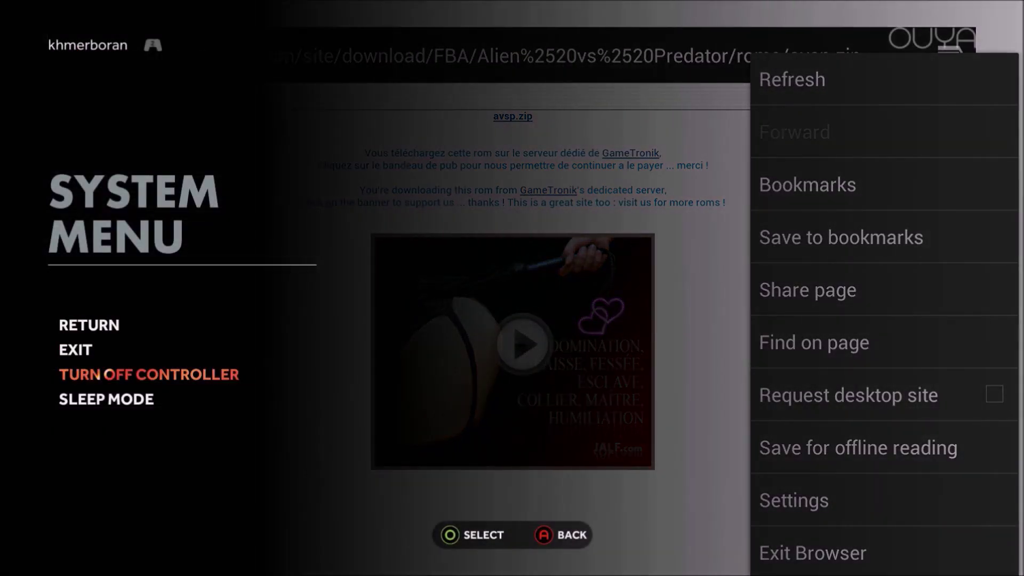
pyautogui.press('Up')
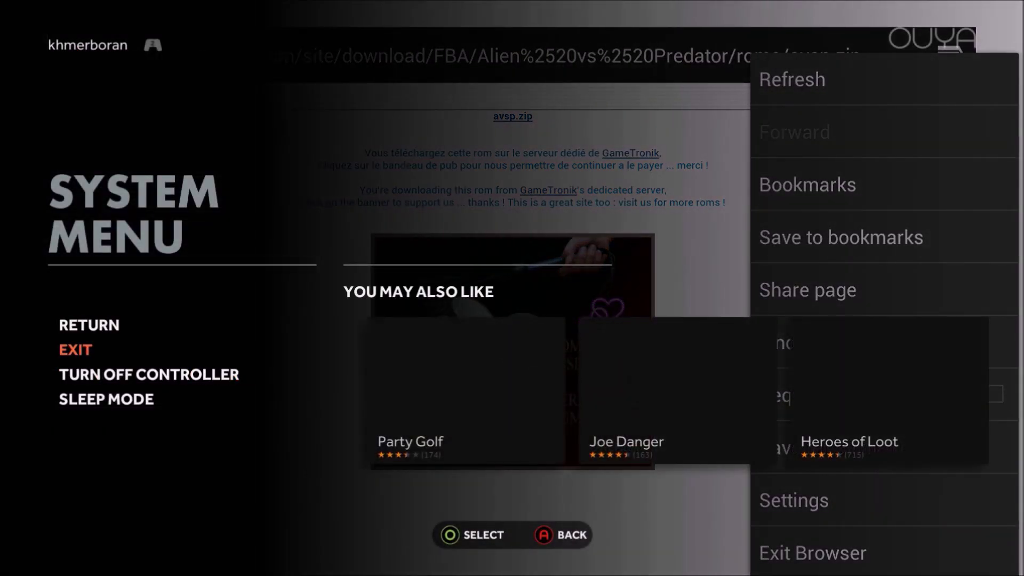
pyautogui.press('Return')
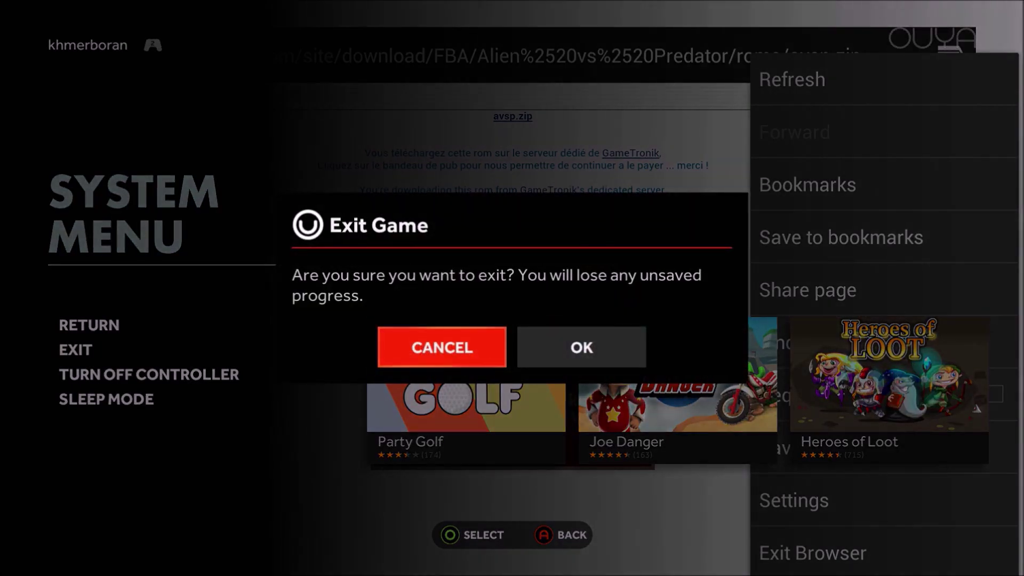
pyautogui.press('Right')
pyautogui.press('Return')
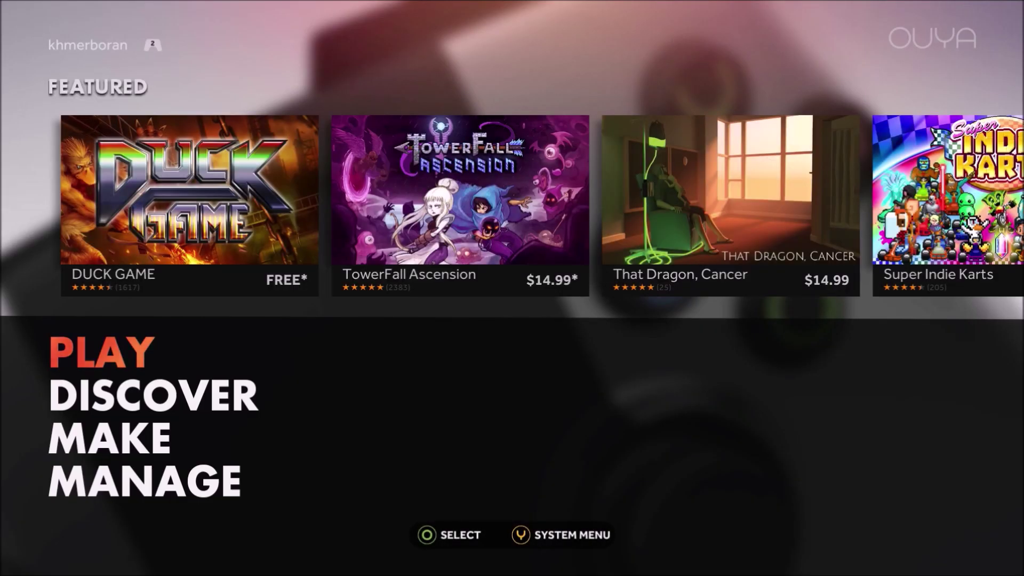
# Go to PLAY and bring up the FilePwn app page from Recent Games.
pyautogui.press('Down')
pyautogui.press('Down')
pyautogui.press('Down')
pyautogui.press('Up')
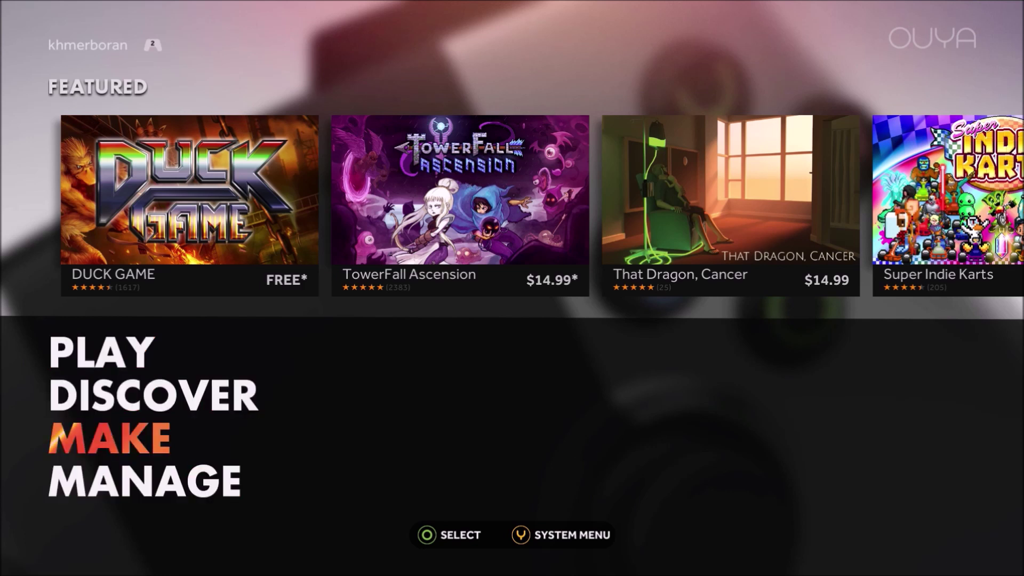
pyautogui.press('Up')
pyautogui.press('Up')
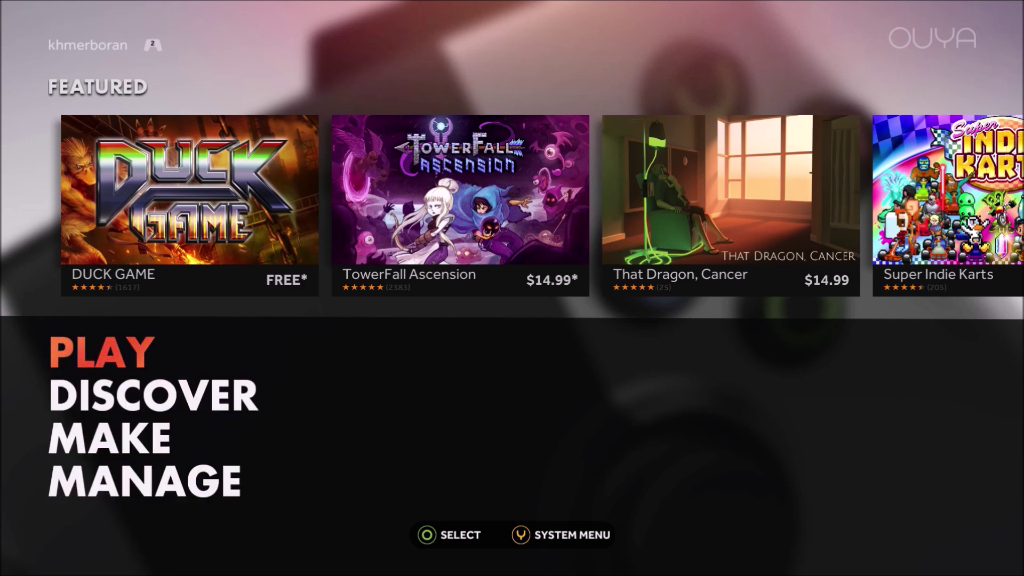
pyautogui.press('Return')
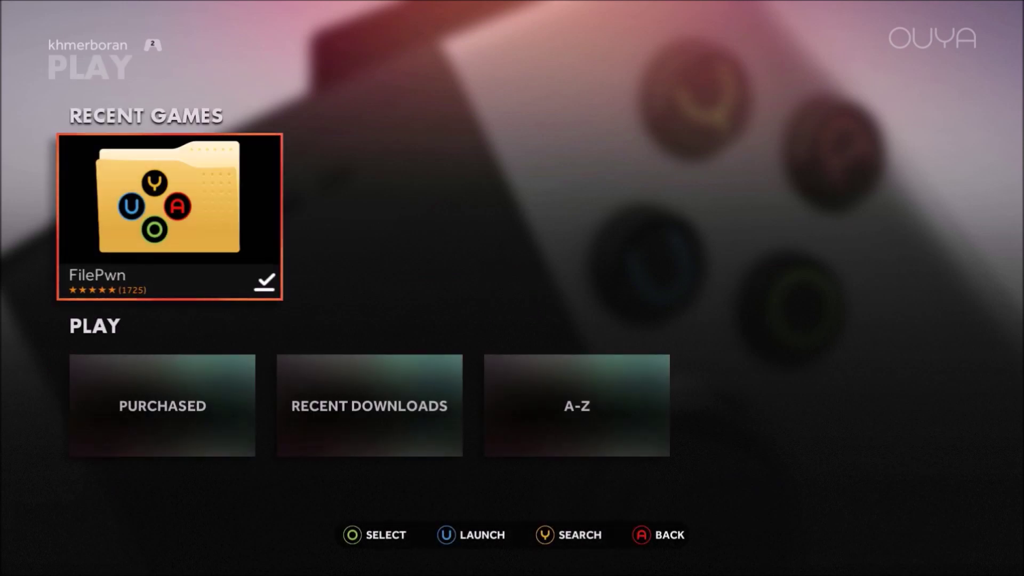
pyautogui.press('Return')
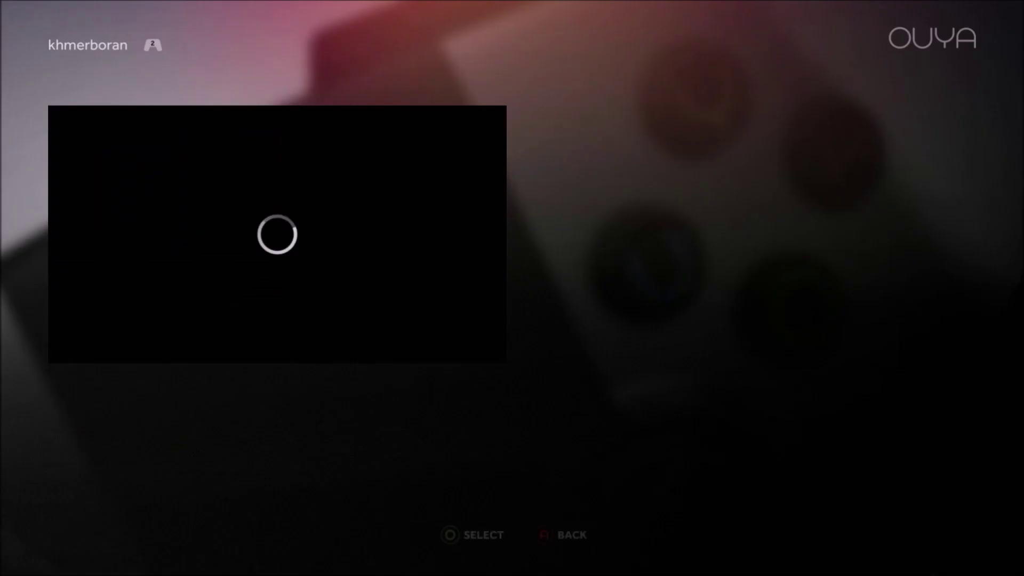
pyautogui.press('Right')
pyautogui.press('Left')
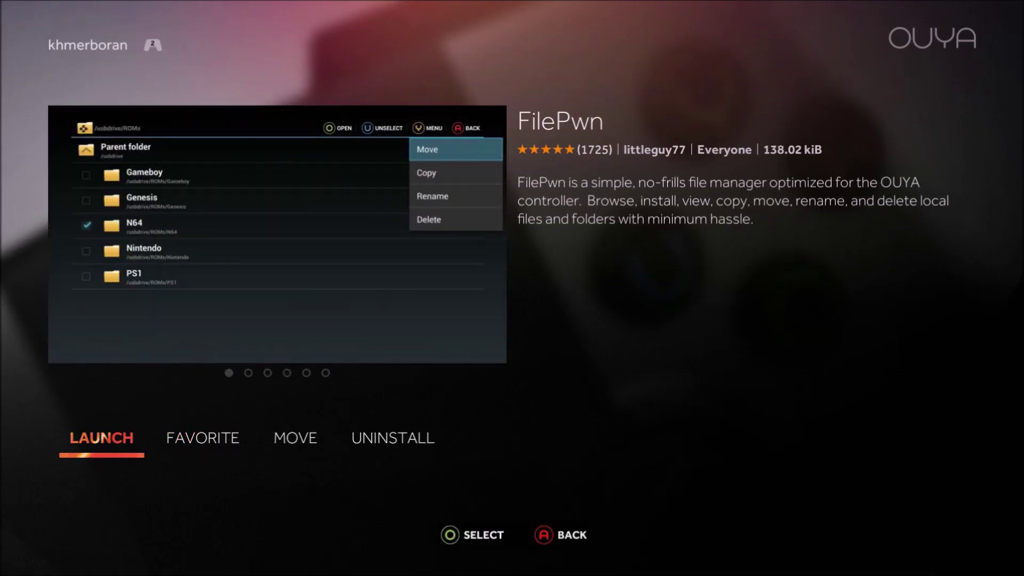
# Install RetroArch from the com.retroarch apk in FilePwn's Download folder.
pyautogui.press('Return')
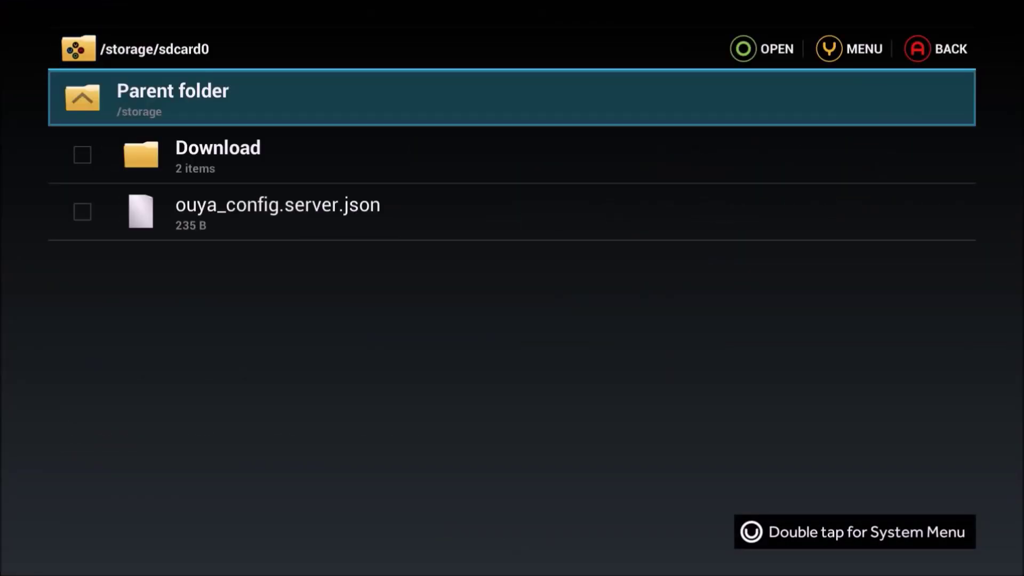
pyautogui.press('Down')
pyautogui.press('Down')
pyautogui.press('Up')
pyautogui.press('Return')
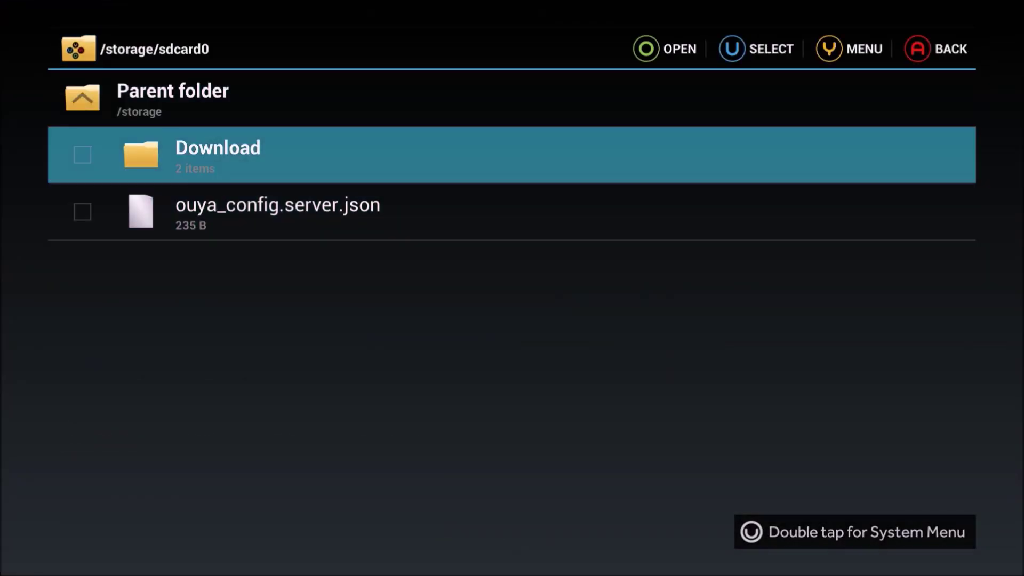
pyautogui.press('Down')
pyautogui.press('Down')
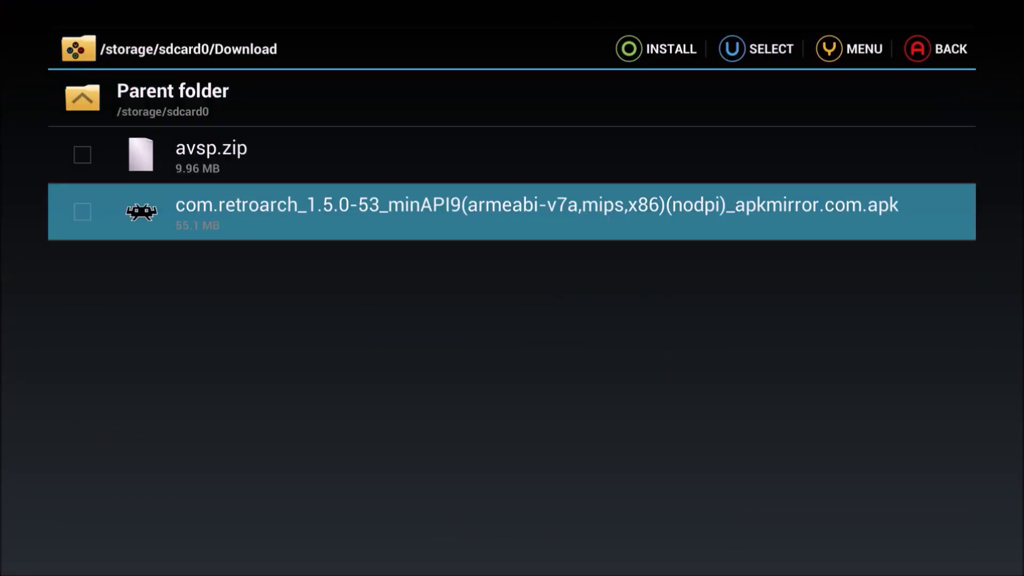
pyautogui.press('Up')
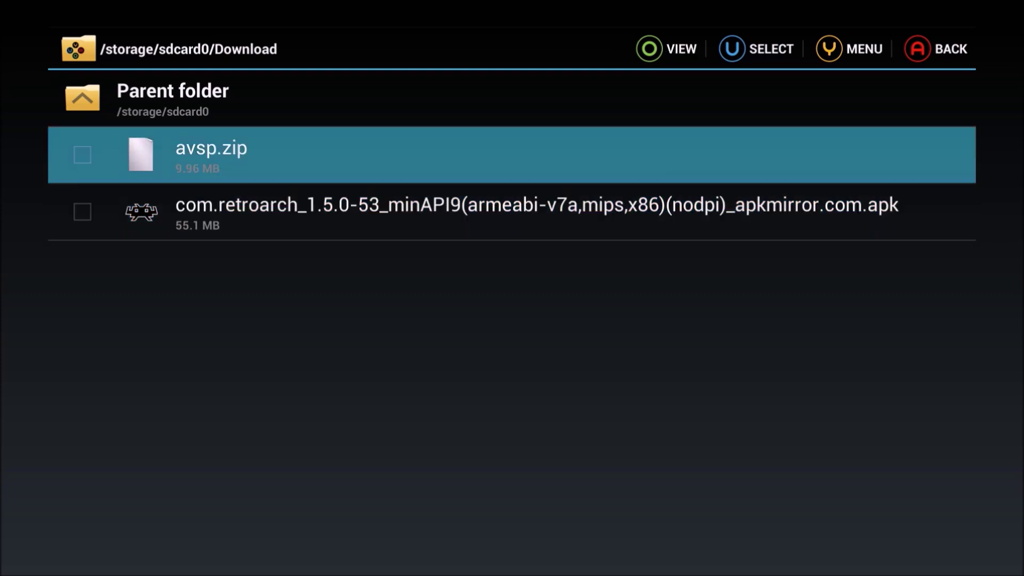
pyautogui.press('Down')
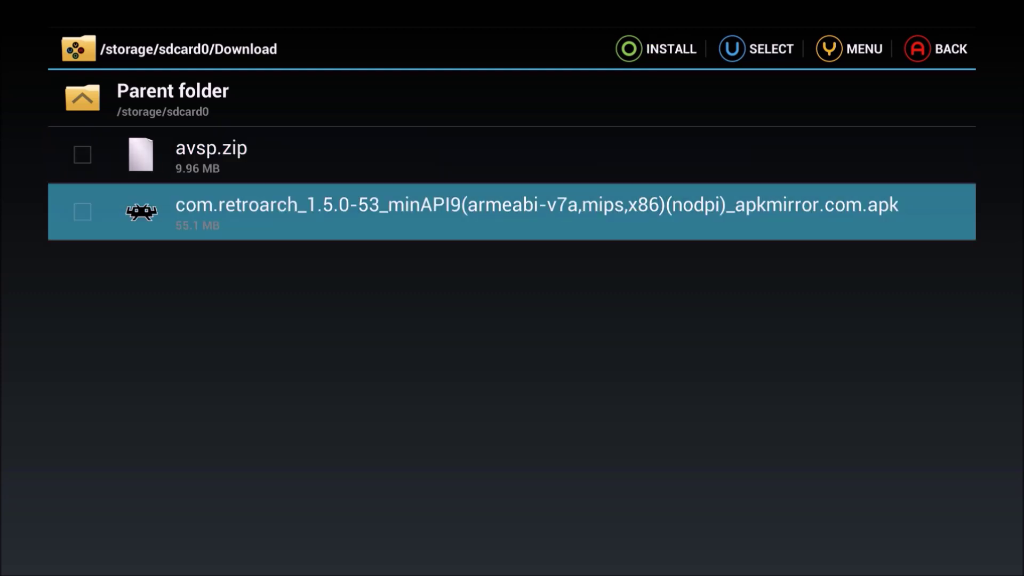
pyautogui.press('Return')
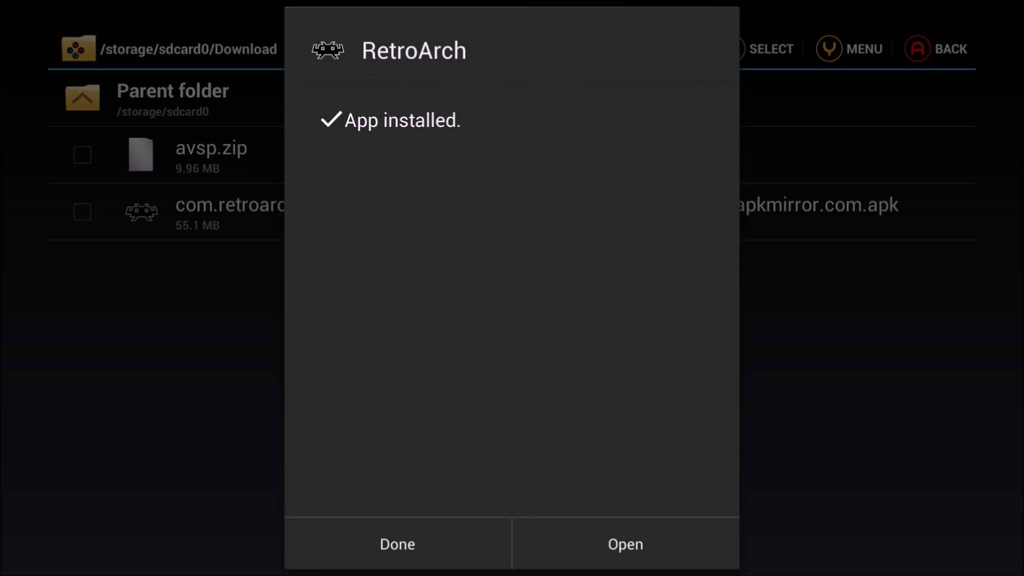
pyautogui.press('Right')
# Launch the newly installed RetroArch 1.5.0 and browse its Main Menu entries.
pyautogui.press('Left')
pyautogui.press('Right')
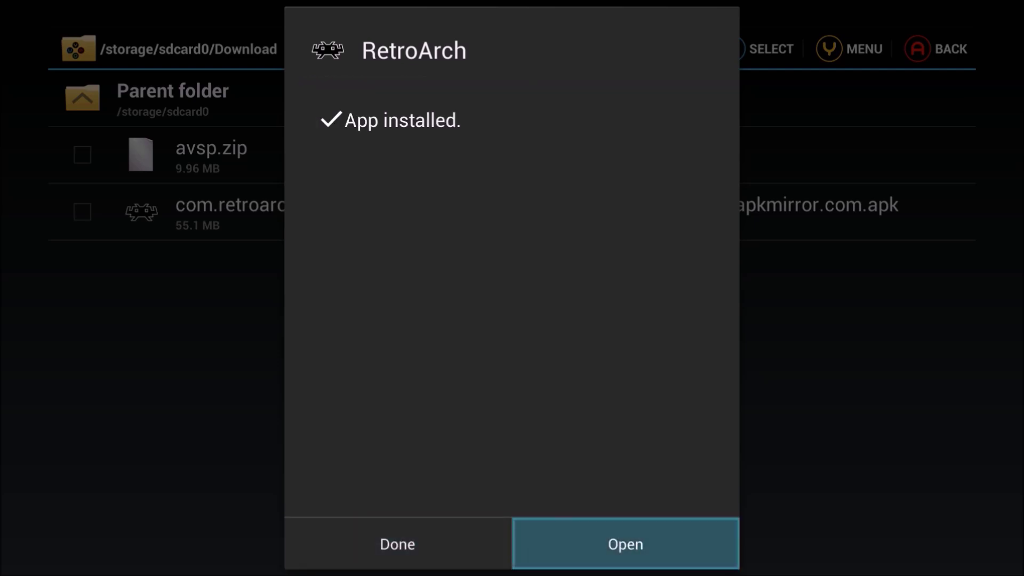
pyautogui.press('Return')
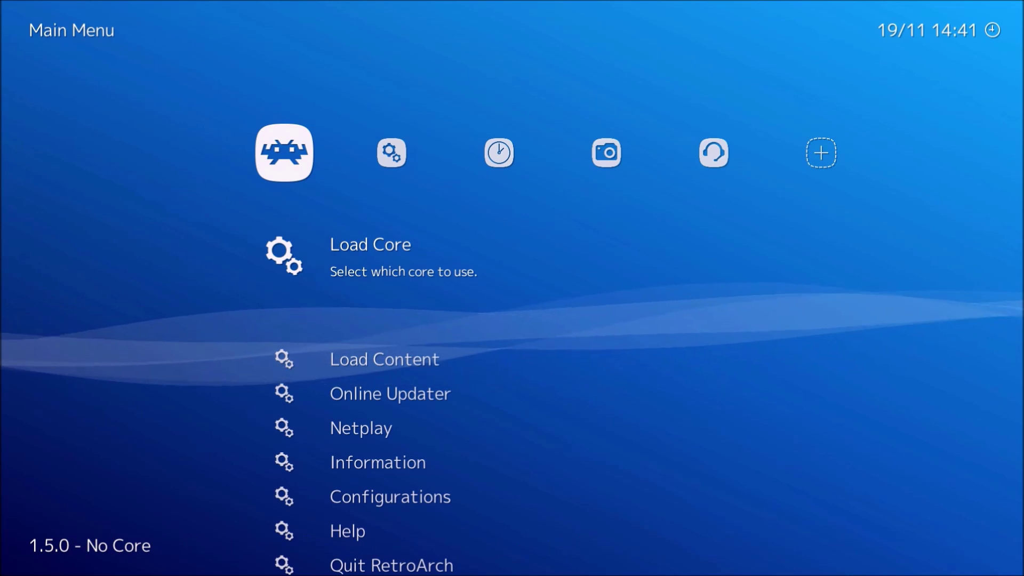
pyautogui.press('Down')
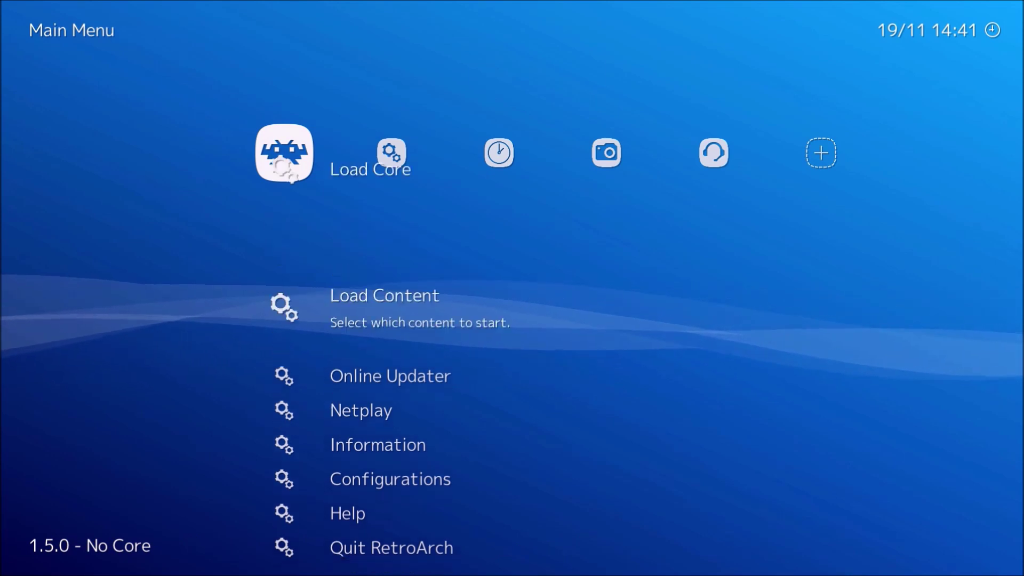
pyautogui.press('Down')
pyautogui.press('Down')
pyautogui.press('Up')
pyautogui.press('Up')
pyautogui.press('Up')
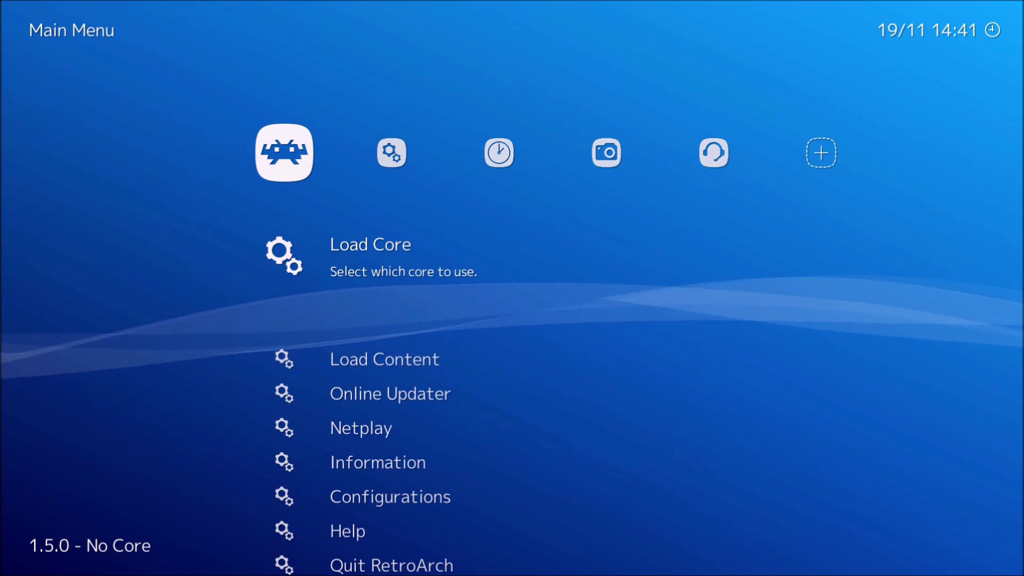
# Go to Settings > Input > Input Hotkey Binds.
pyautogui.press('Right')
pyautogui.press('Right')
pyautogui.press('Left')
pyautogui.press('Left')
pyautogui.press('Right')
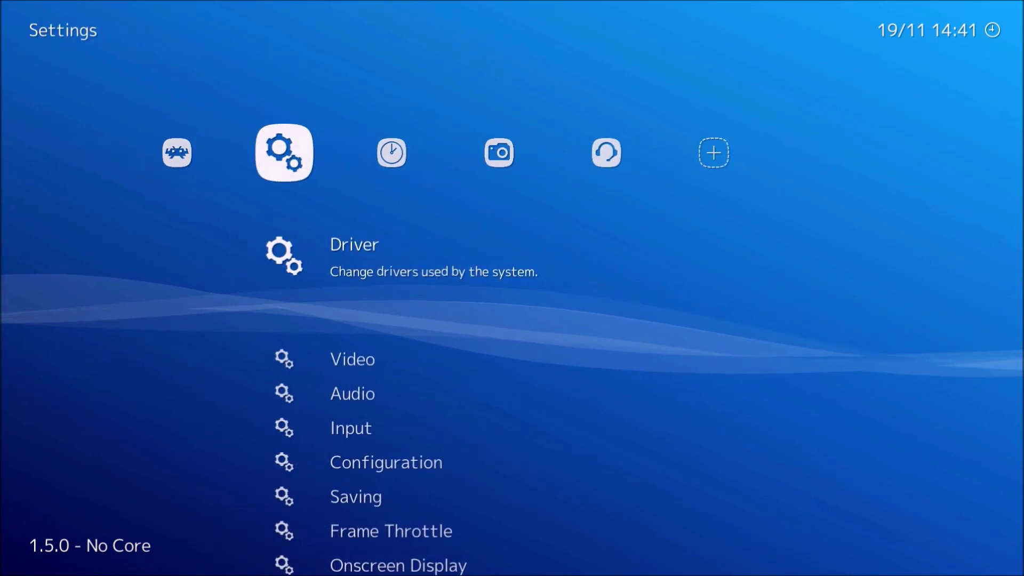
pyautogui.press('Down')
pyautogui.press('Down')
pyautogui.press('Down')
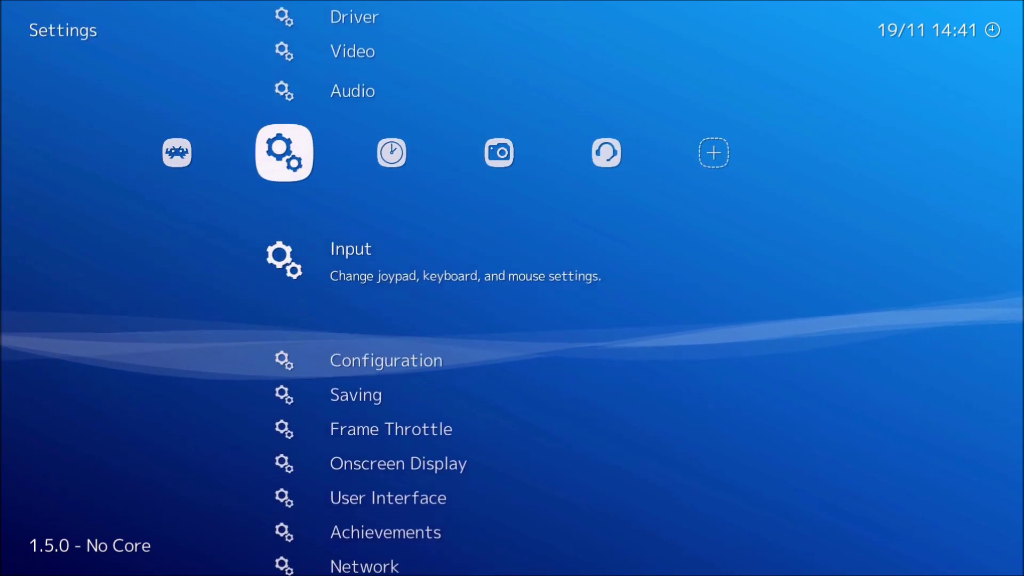
pyautogui.press('Down')
pyautogui.press('Up')
pyautogui.press('Return')
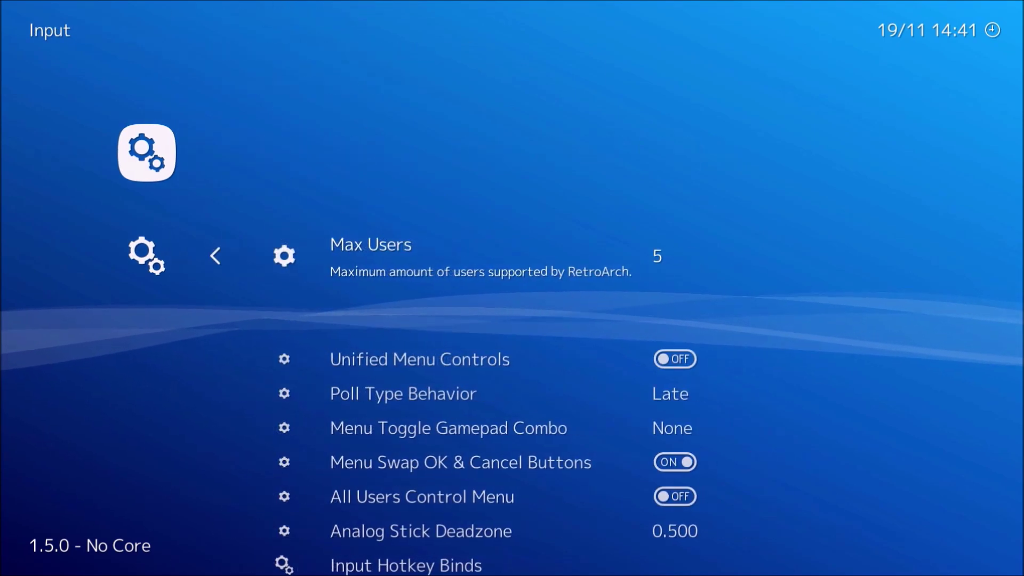
pyautogui.press('Down')
pyautogui.press('Down')
pyautogui.press('Down')
pyautogui.press('Down')
pyautogui.press('Down')
pyautogui.press('Down')
pyautogui.press('Down')
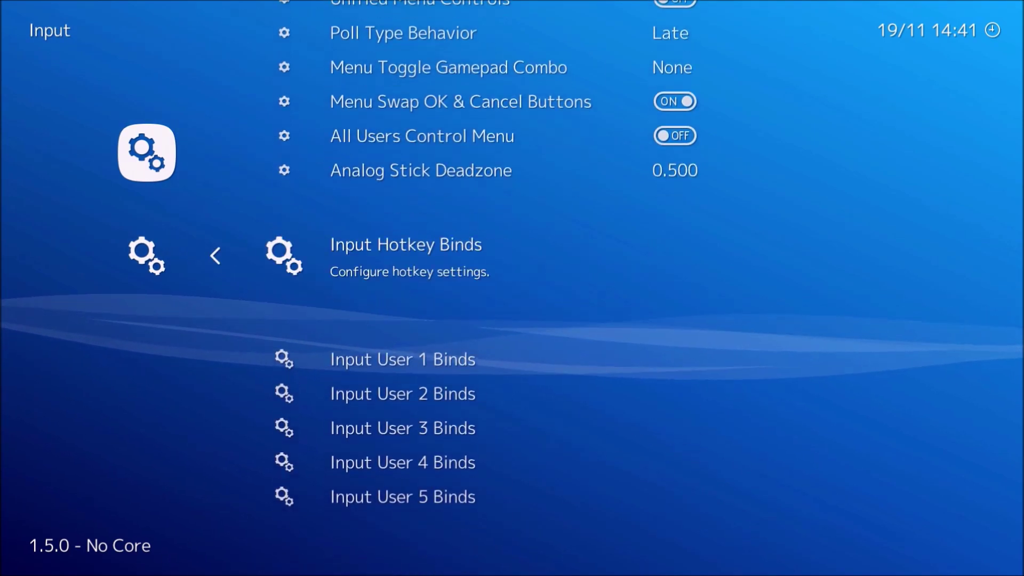
pyautogui.press('Up')
# Bind the Menu toggle hotkey to joypad button 104, keeping f1, and return to Input.
pyautogui.press('Down')
pyautogui.press('Return')
pyautogui.press('Down')
pyautogui.press('Down')
pyautogui.press('Down')
pyautogui.press('Down')
pyautogui.press('Down')
pyautogui.press('Down')
pyautogui.press('Down')
pyautogui.press('Down')
pyautogui.press('Down')
pyautogui.press('Down')
pyautogui.press('Down')
pyautogui.press('Down')
pyautogui.press('Down')
pyautogui.press('Down')
pyautogui.press('Down')
pyautogui.press('Down')
pyautogui.press('Down')
pyautogui.press('Down')
pyautogui.press('Down')
pyautogui.press('Down')
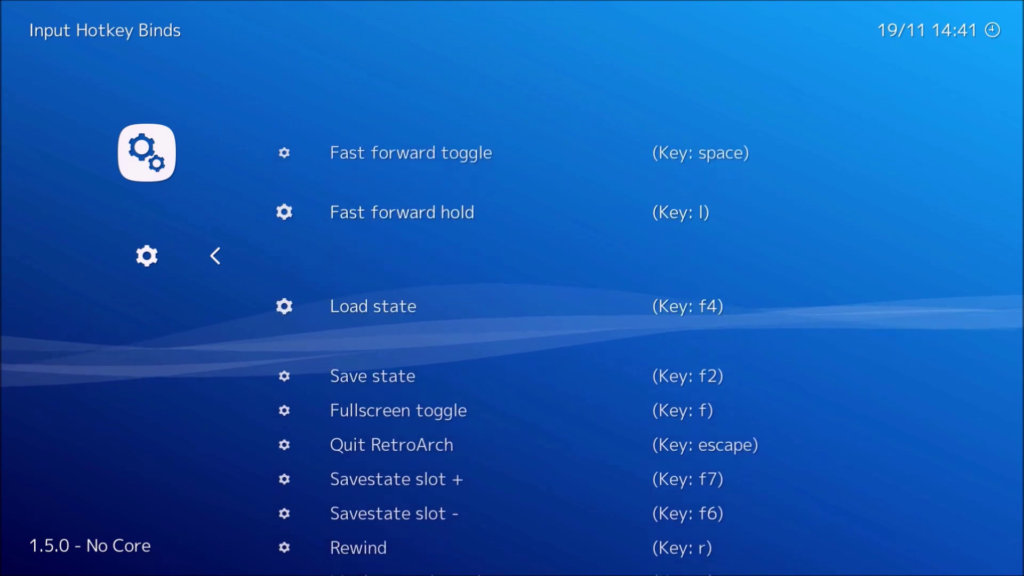
pyautogui.press('Down')
pyautogui.press('Down')
pyautogui.press('Down')
pyautogui.press('Down')
pyautogui.press('Down')
pyautogui.press('Down')
pyautogui.press('Down')
pyautogui.press('Down')
pyautogui.press('Down')
pyautogui.press('Down')
pyautogui.press('Down')
pyautogui.press('Down')
pyautogui.press('Down')
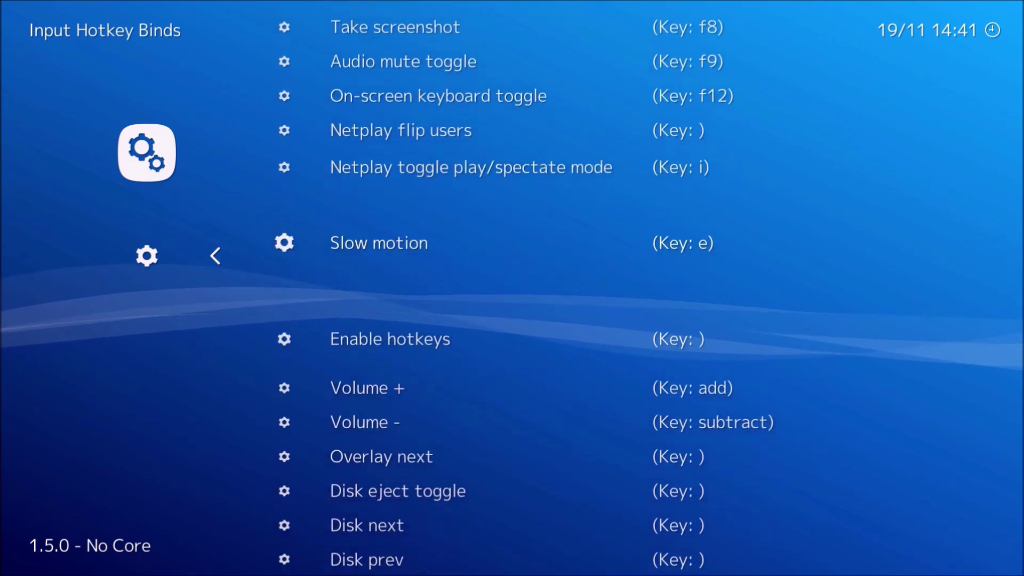
pyautogui.press('Up')
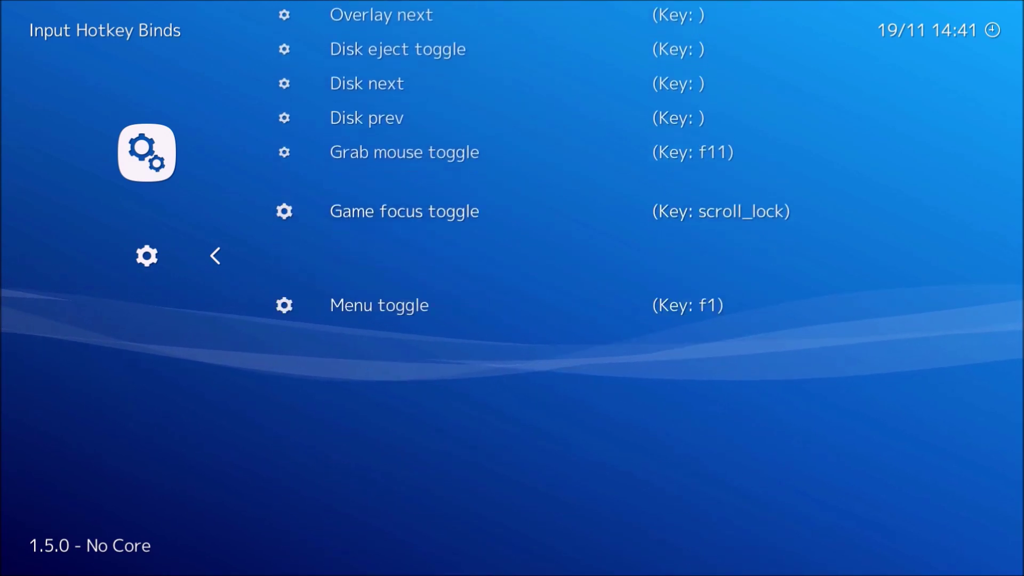
pyautogui.press('Down')
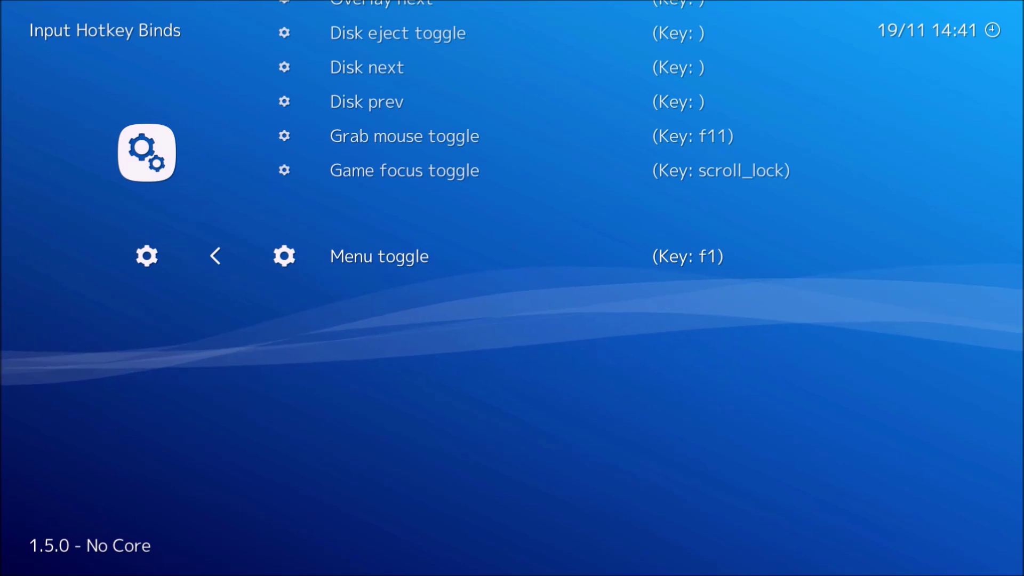
pyautogui.press('Return')
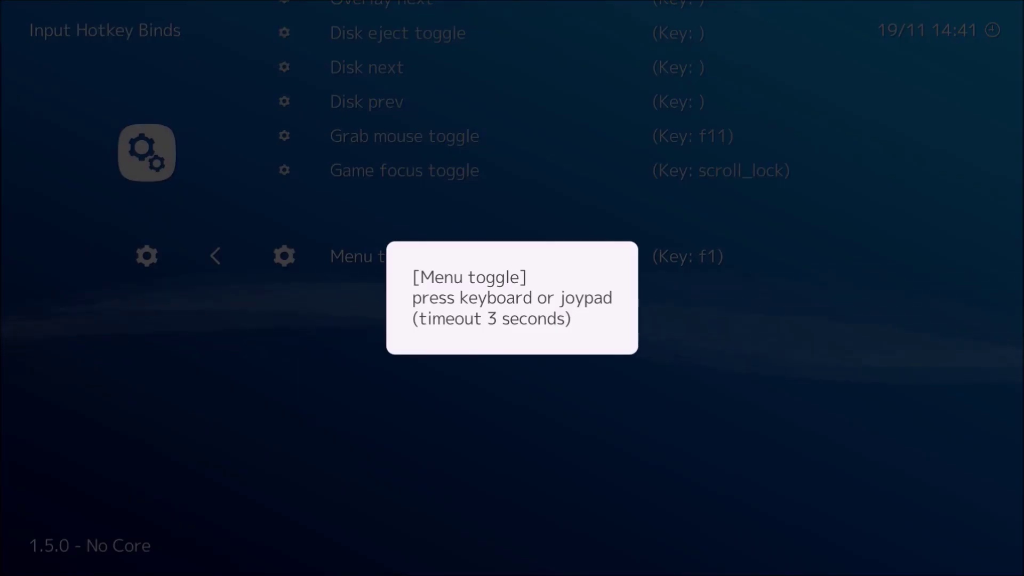
pyautogui.press('h')
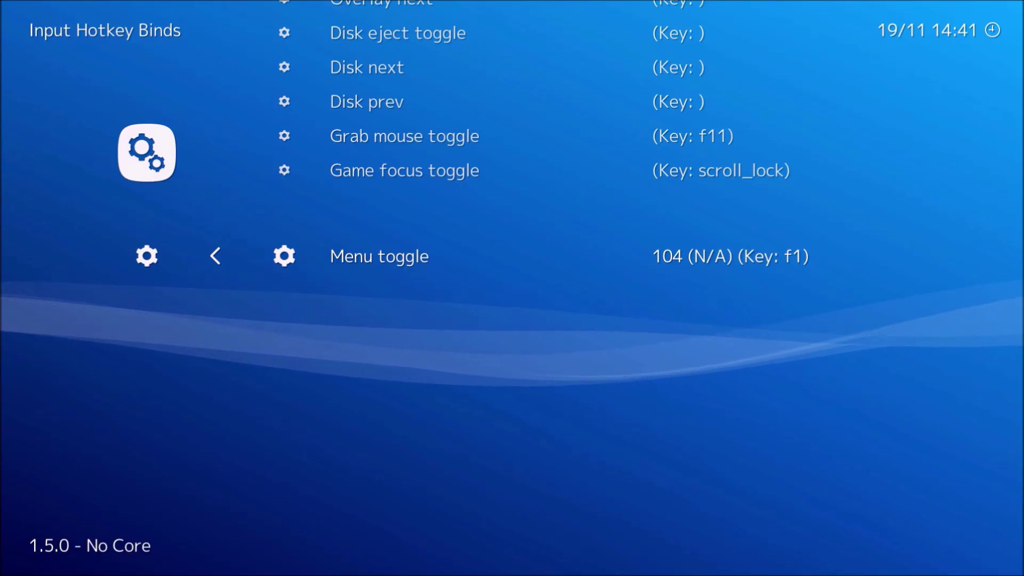
pyautogui.press('Up')
pyautogui.press('BackSpace')
pyautogui.press('Up')
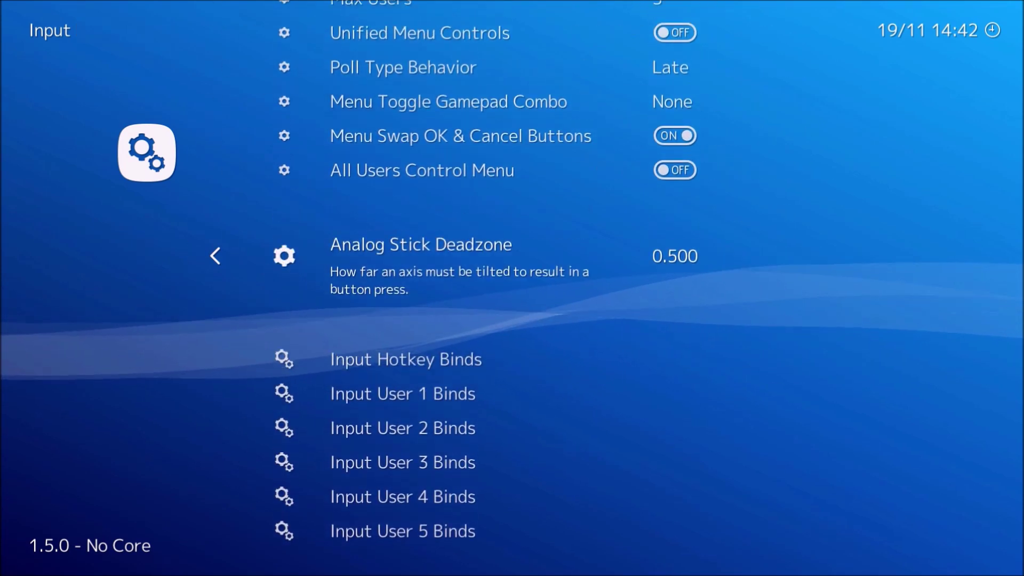
# Open Input User 1 Binds and move down to the D-pad bindings.
pyautogui.press('Up')
pyautogui.press('Down')
pyautogui.press('Up')
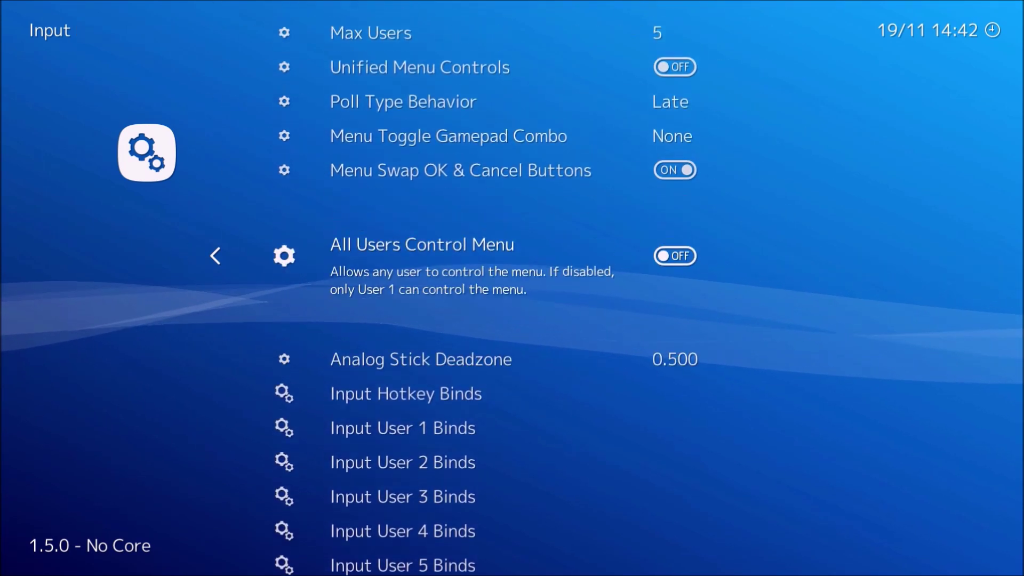
pyautogui.press('Down')
pyautogui.press('Down')
pyautogui.press('Down')
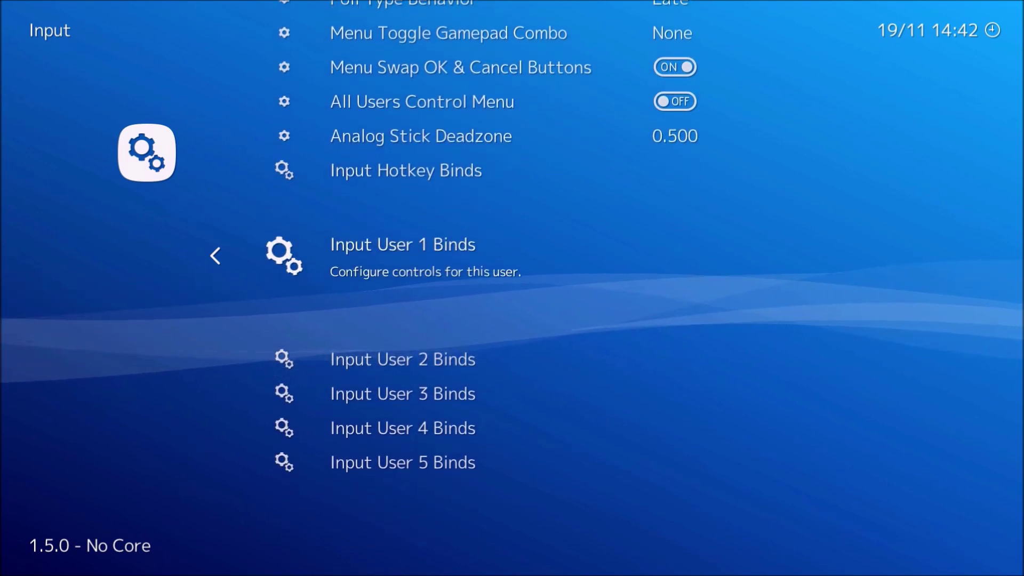
pyautogui.press('Return')
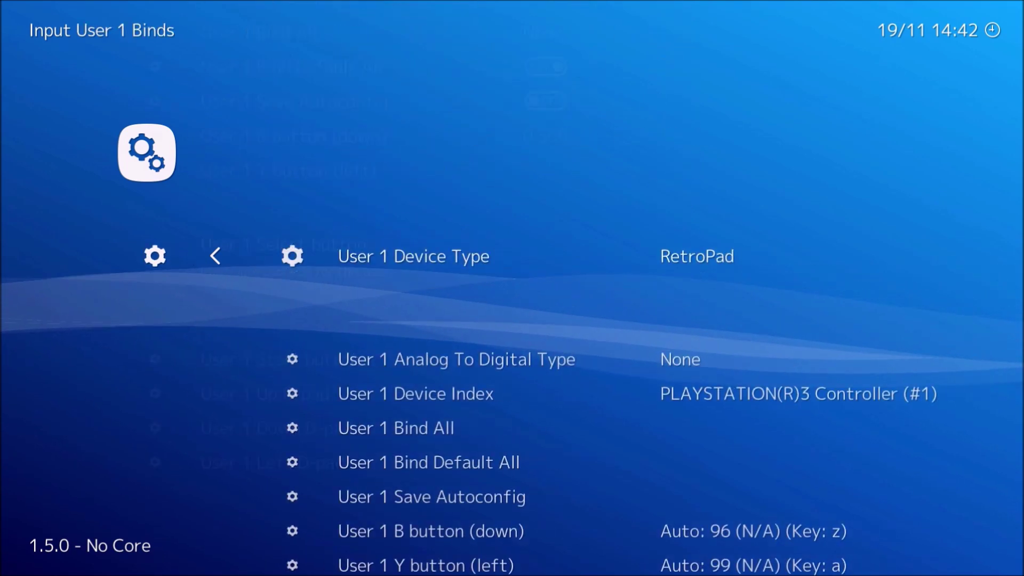
pyautogui.press('Down')
pyautogui.press('Down')
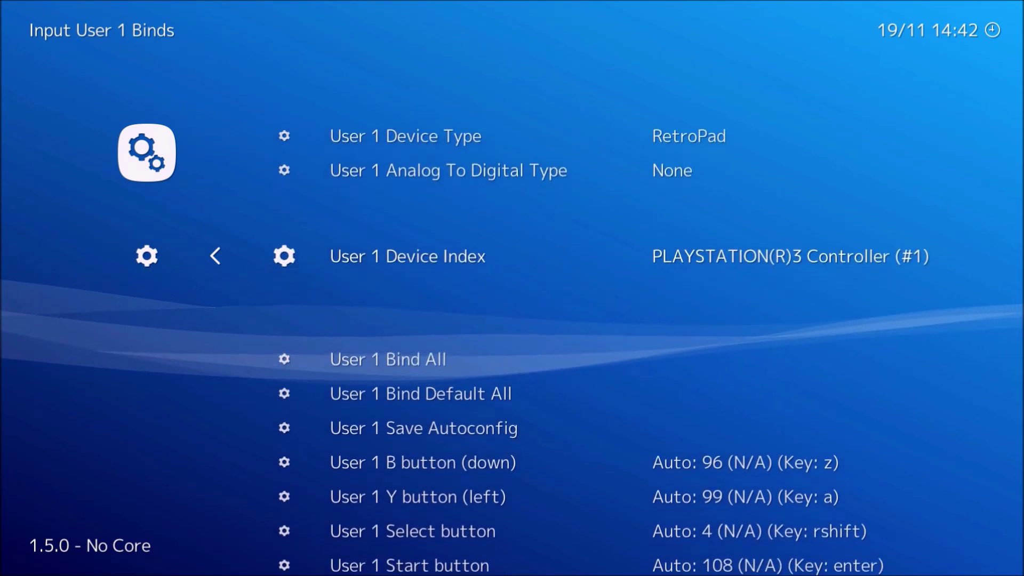
pyautogui.press('Down')
pyautogui.press('Down')
pyautogui.press('Down')
pyautogui.press('Down')
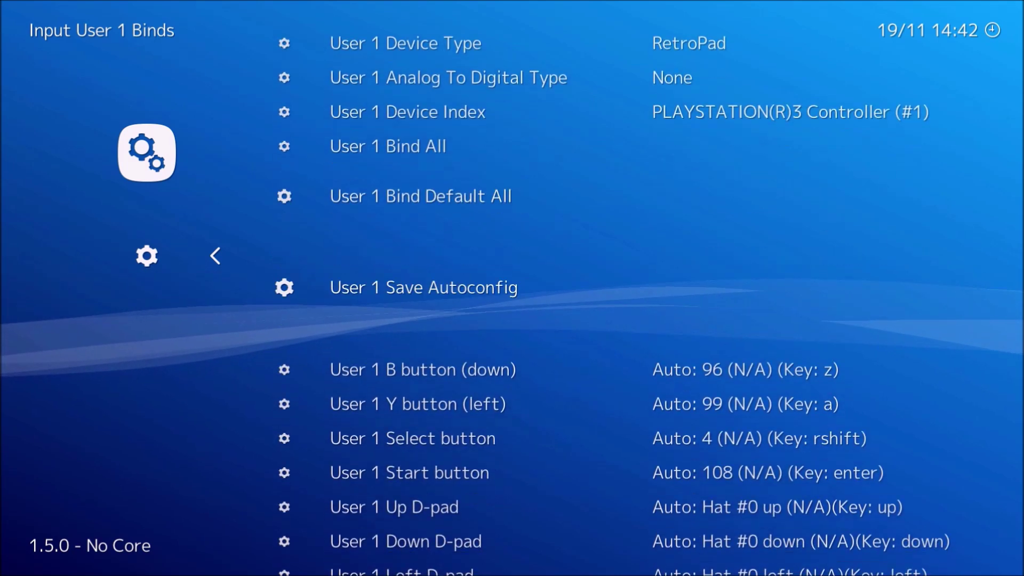
pyautogui.press('Down')
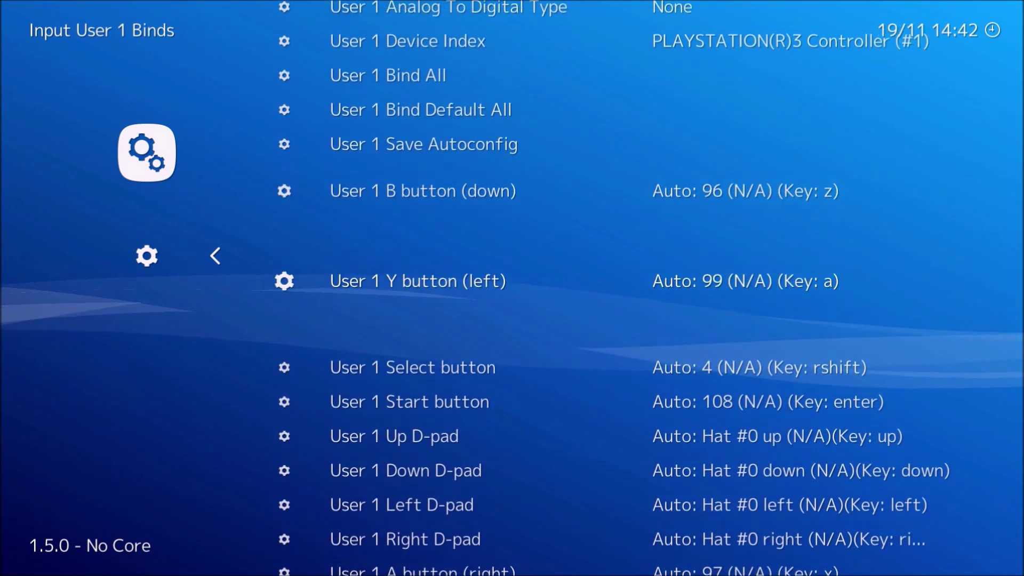
pyautogui.press('Up')
pyautogui.press('Down')
pyautogui.press('Down')
pyautogui.press('Down')
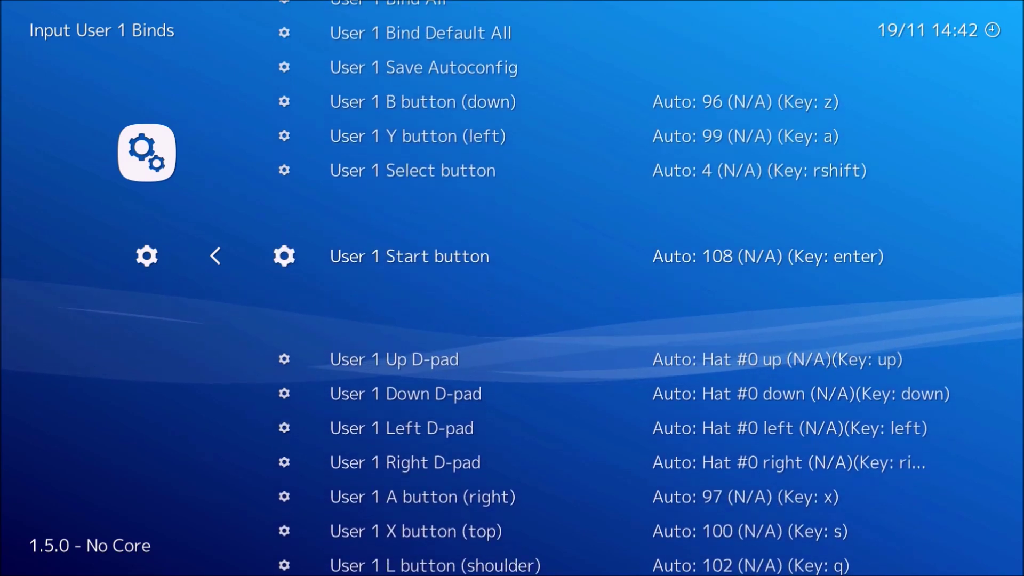
pyautogui.press('Down')
pyautogui.press('Down')
pyautogui.press('Down')
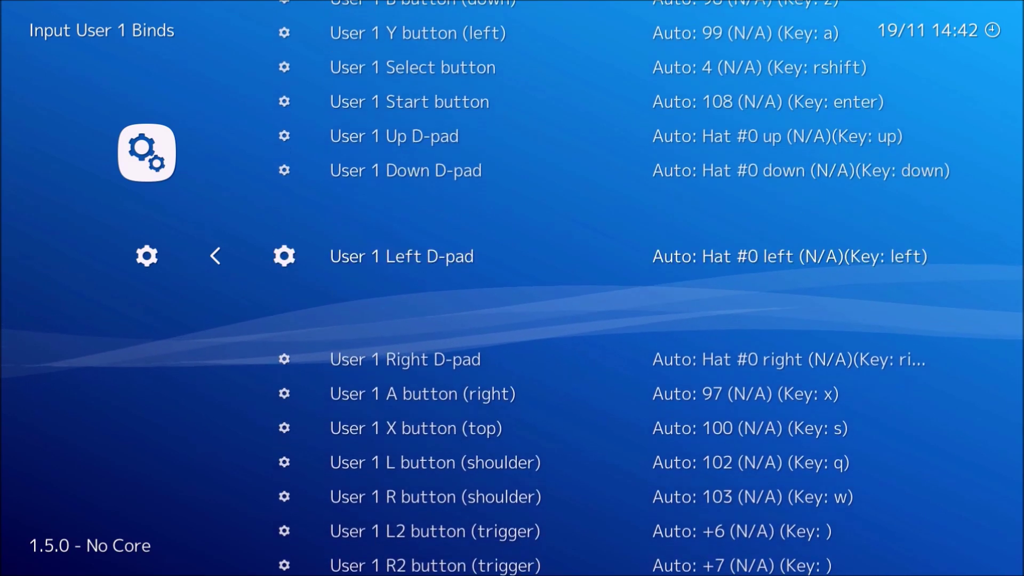
pyautogui.press('Up')
pyautogui.press('Up')
pyautogui.press('Down')
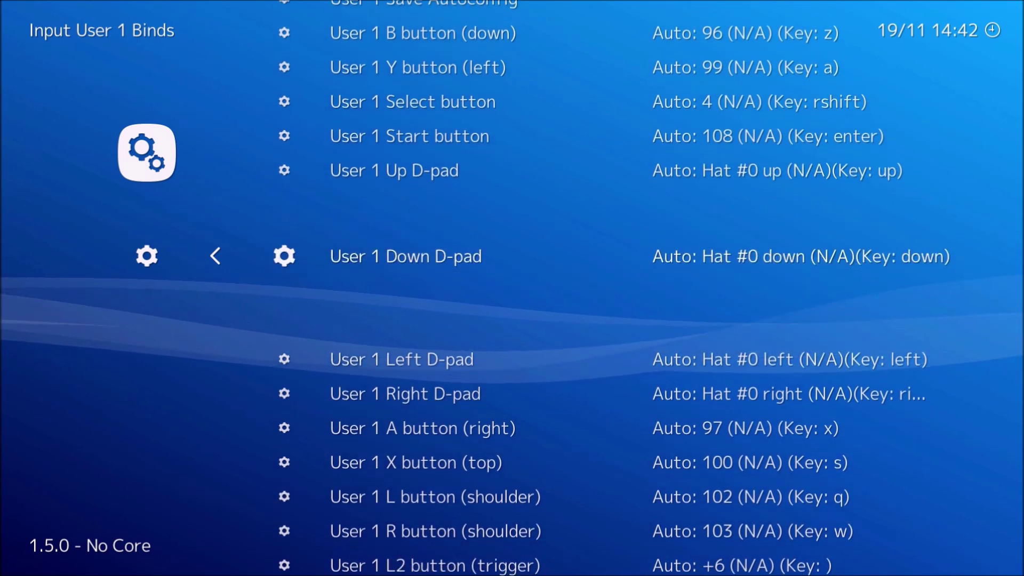
# Rebind the Down, Left and Right D-pad directions to the controller pad.
pyautogui.press('Return')
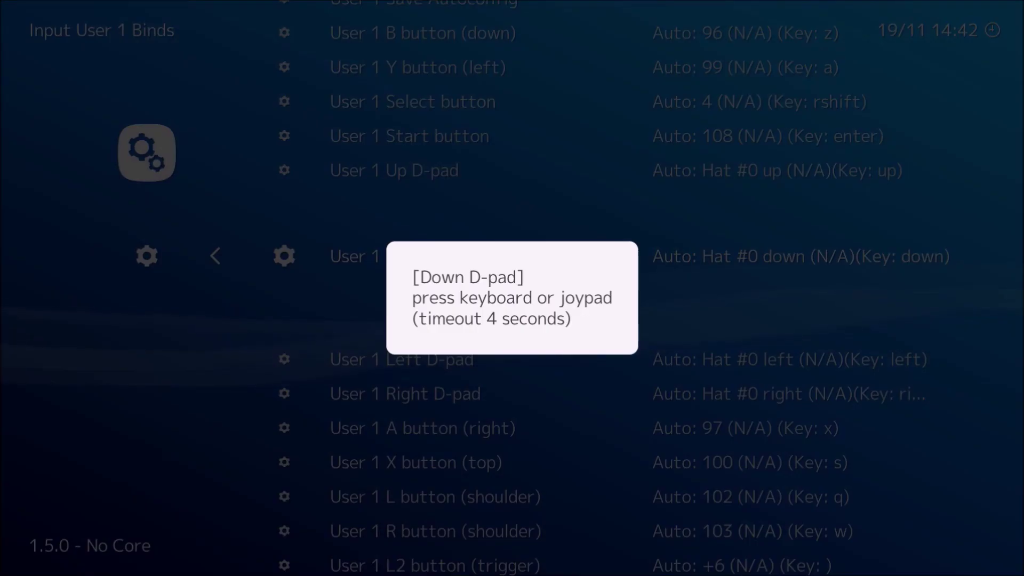
pyautogui.press('Down')
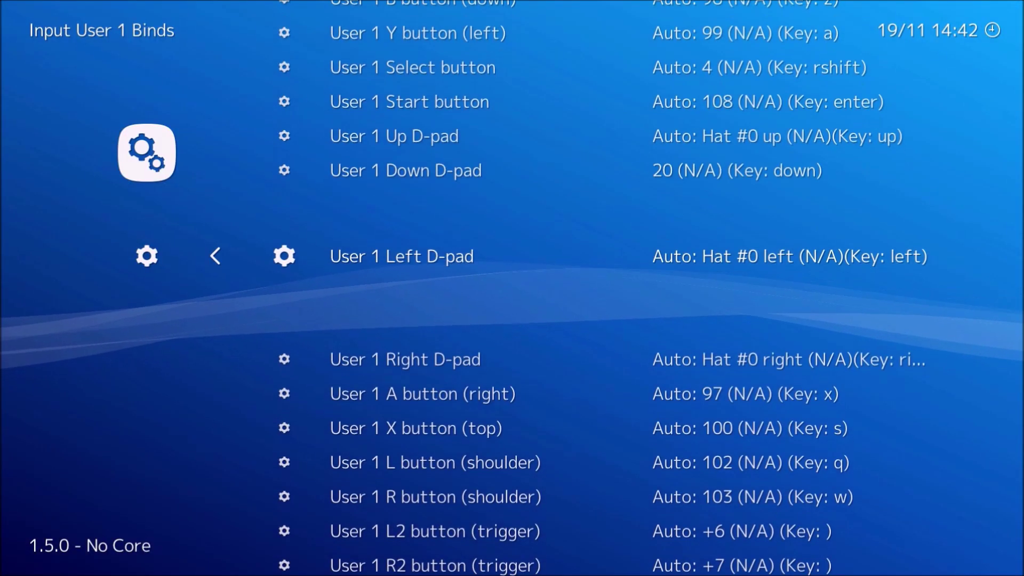
pyautogui.press('Return')
pyautogui.press('Down')
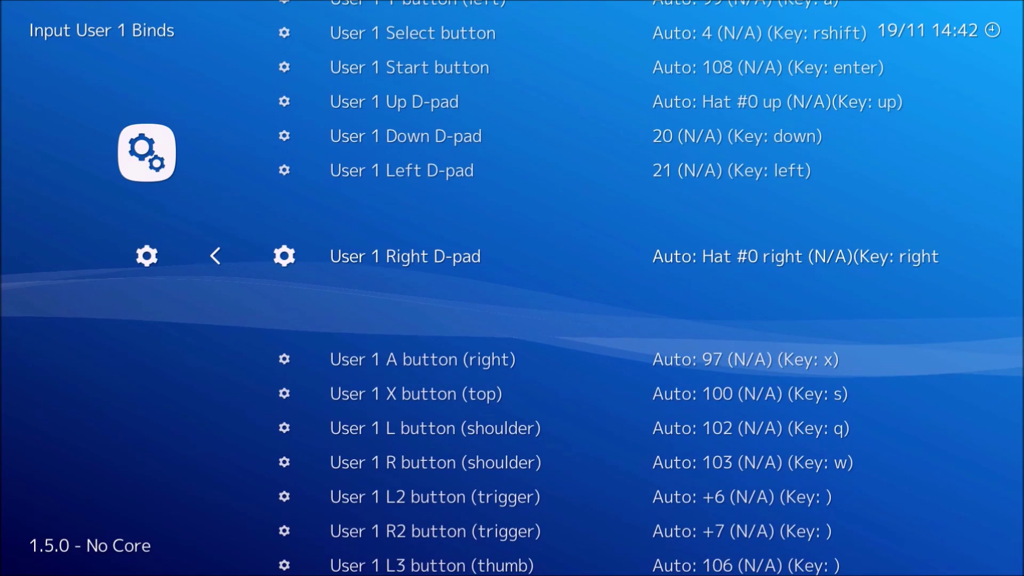
pyautogui.press('Return')
pyautogui.press('Right')
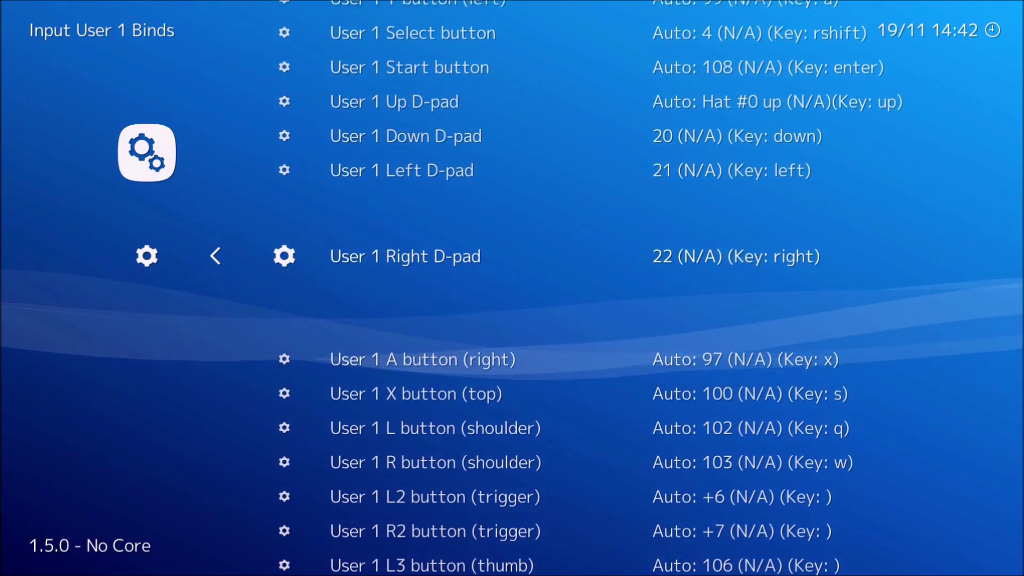
# Rebind the Up D-pad direction to the pad's up direction.
pyautogui.press('Up')
pyautogui.press('Down')
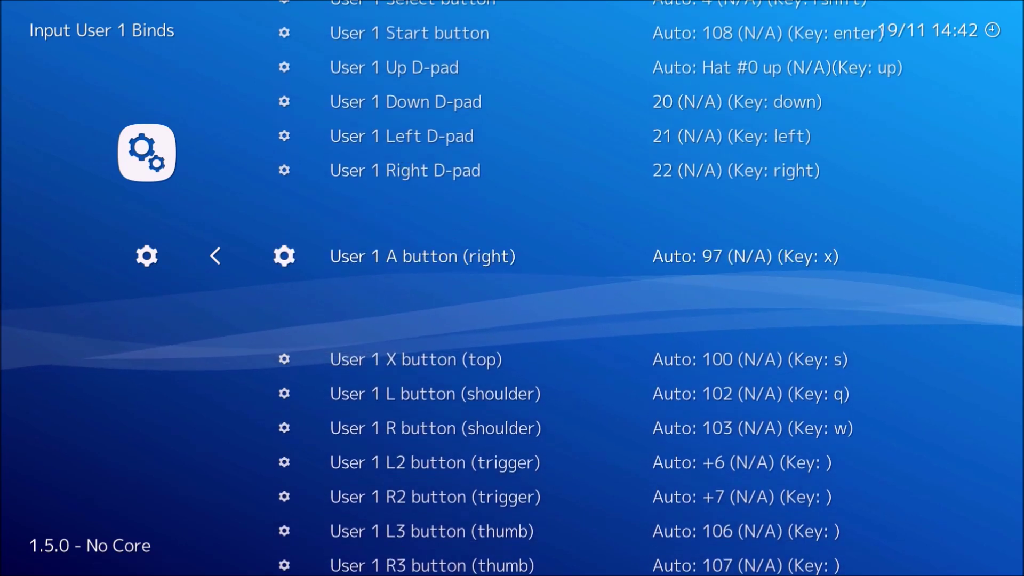
pyautogui.press('Up')
pyautogui.press('Up')
pyautogui.press('Up')
pyautogui.press('Up')
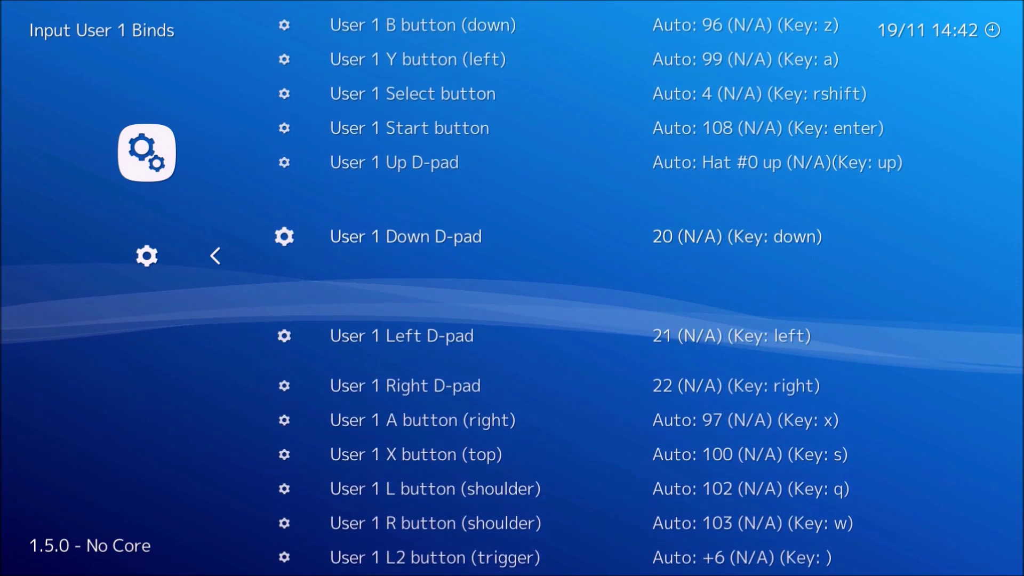
pyautogui.press('Return')
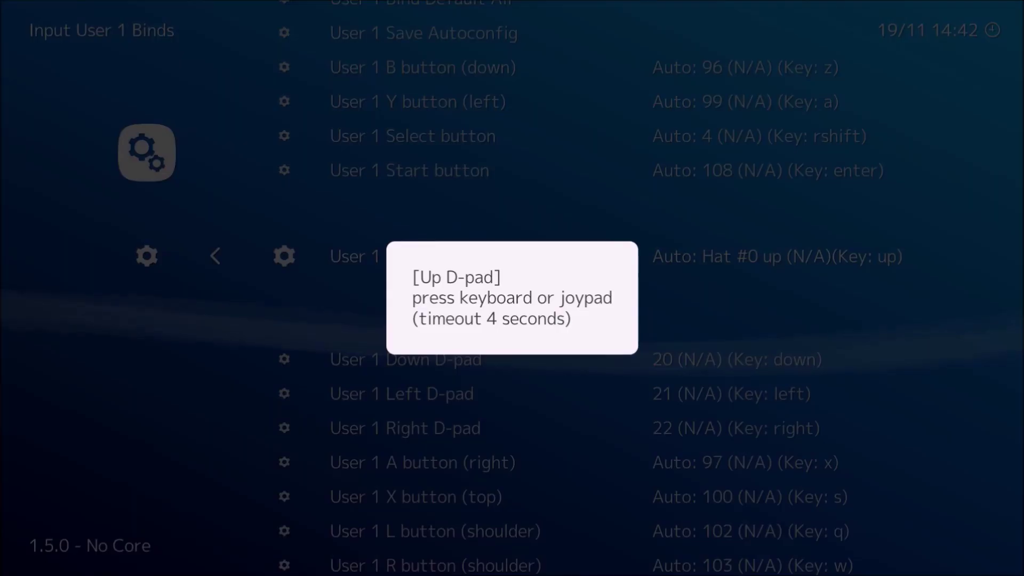
pyautogui.press('Up')
pyautogui.press('Down')
pyautogui.press('Down')
pyautogui.press('Down')
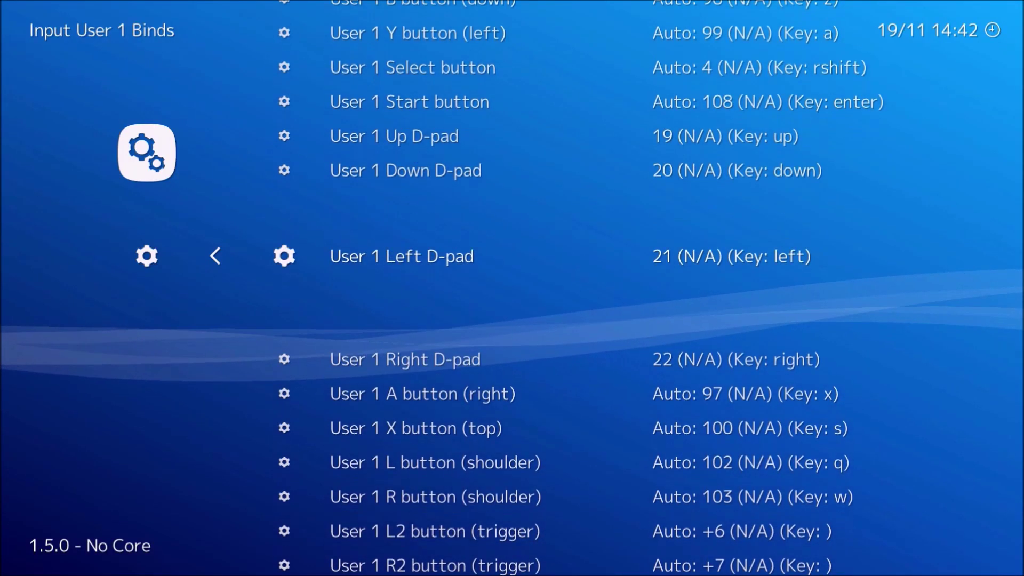
pyautogui.press('Up')
# Bind Select and Start to joypad buttons 4 and 108.
pyautogui.press('Down')
pyautogui.press('Down')
pyautogui.press('Down')
pyautogui.press('Down')
pyautogui.press('Down')
pyautogui.press('Down')
pyautogui.press('Down')
pyautogui.press('Down')
pyautogui.press('Down')
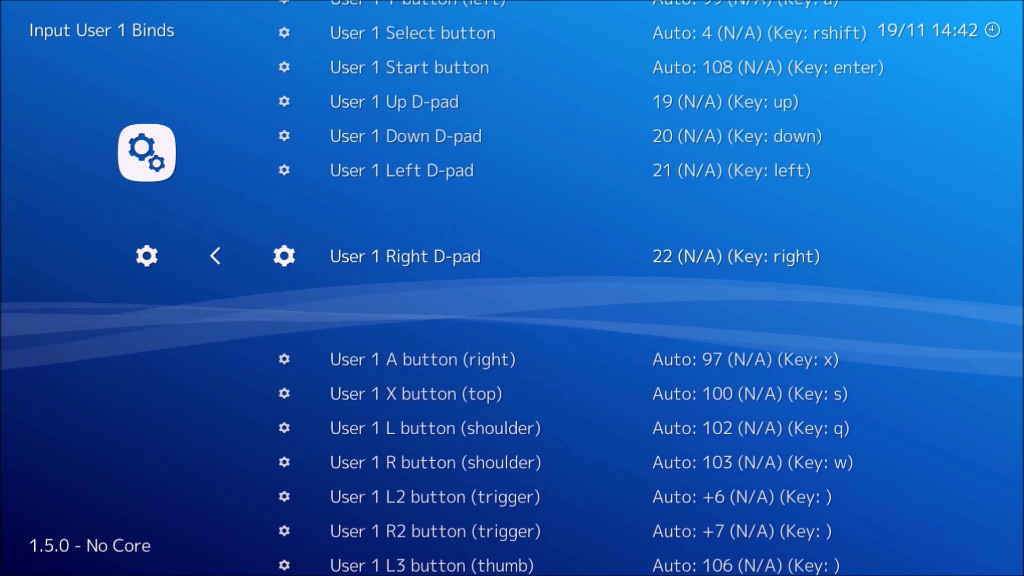
pyautogui.press('Down')
pyautogui.press('Down')
pyautogui.press('Down')
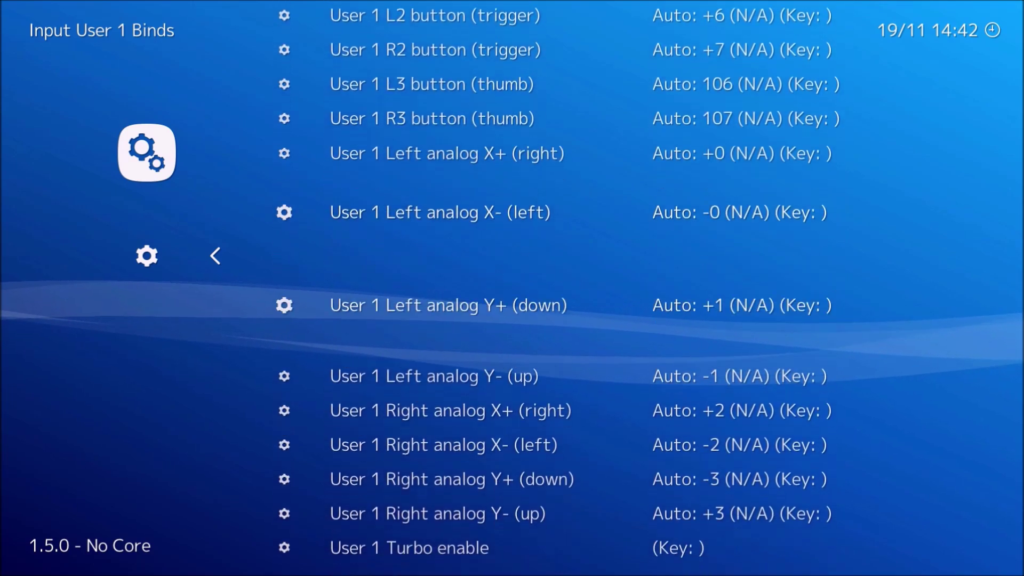
pyautogui.press('Down')
pyautogui.press('Down')
pyautogui.press('Down')
pyautogui.press('Down')
pyautogui.press('Up')
pyautogui.press('Up')
pyautogui.press('Up')
pyautogui.press('Up')
pyautogui.press('Up')
pyautogui.press('Up')
pyautogui.press('Up')
pyautogui.press('Up')
pyautogui.press('Up')
pyautogui.press('Up')
pyautogui.press('Up')
pyautogui.press('Up')
pyautogui.press('Up')
pyautogui.press('Up')
pyautogui.press('Up')
pyautogui.press('Up')
pyautogui.press('Up')
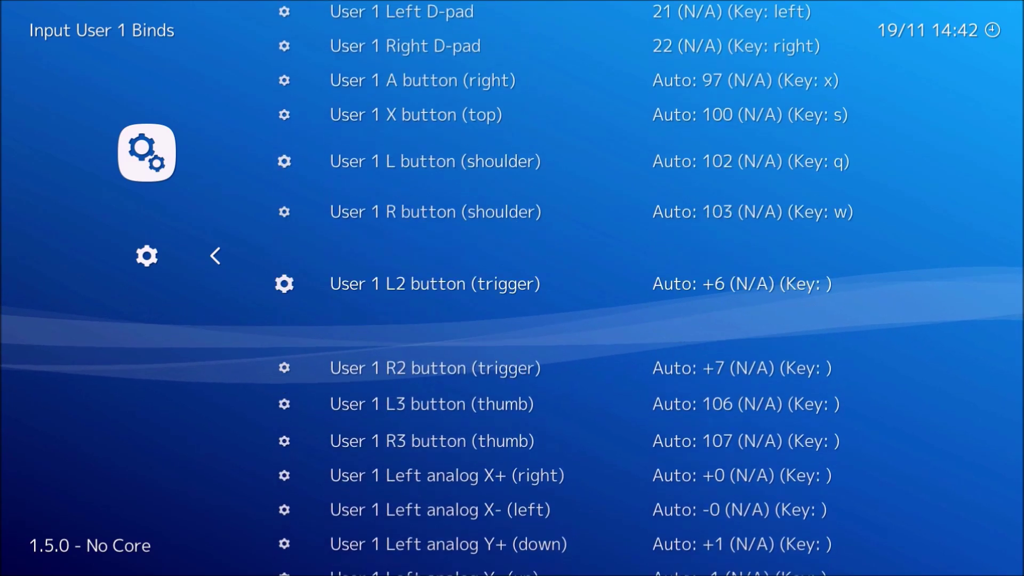
pyautogui.press('Up')
pyautogui.press('Up')
pyautogui.press('Up')
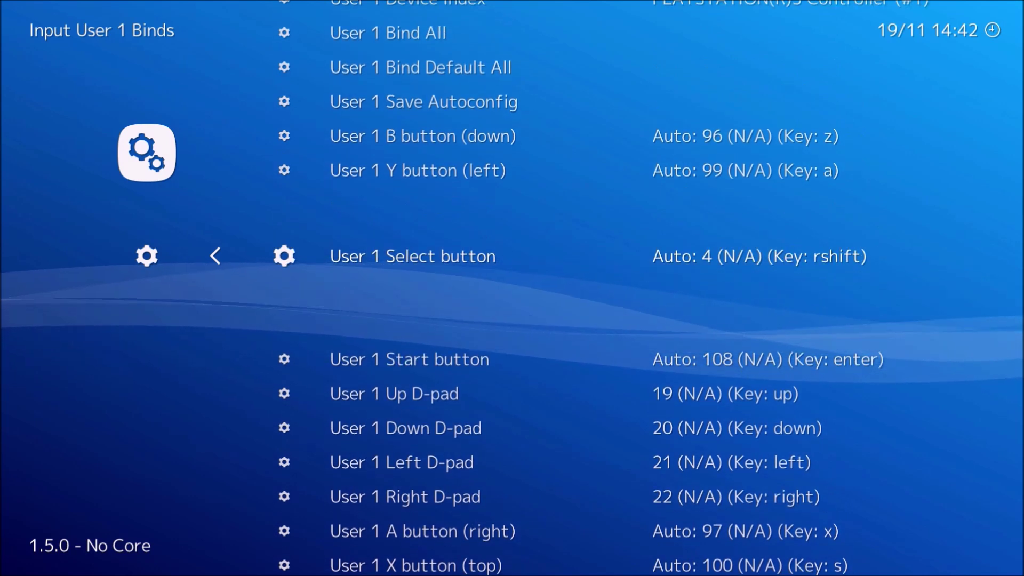
pyautogui.press('Return')
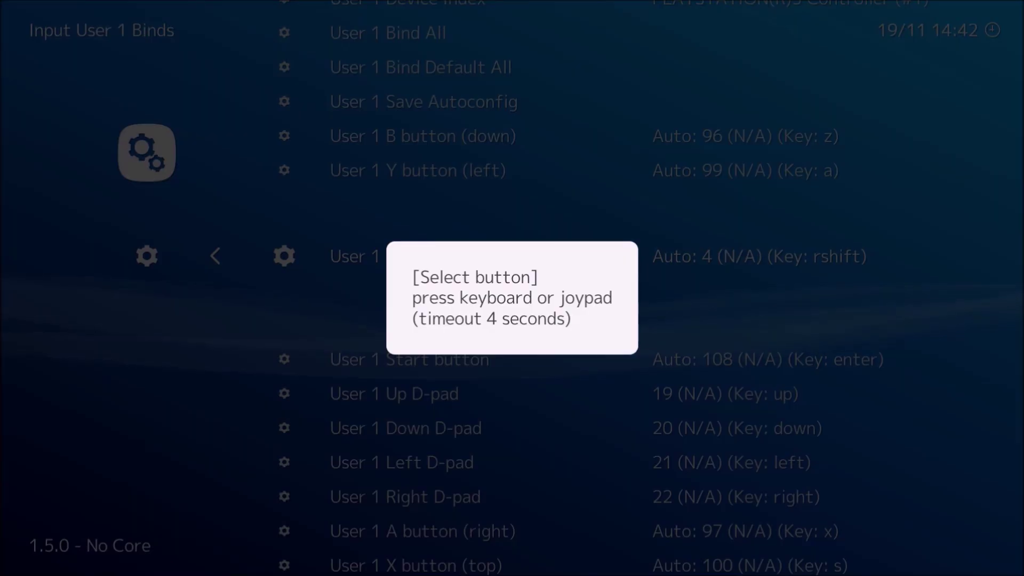
pyautogui.press('Shift_R')
pyautogui.press('Return')
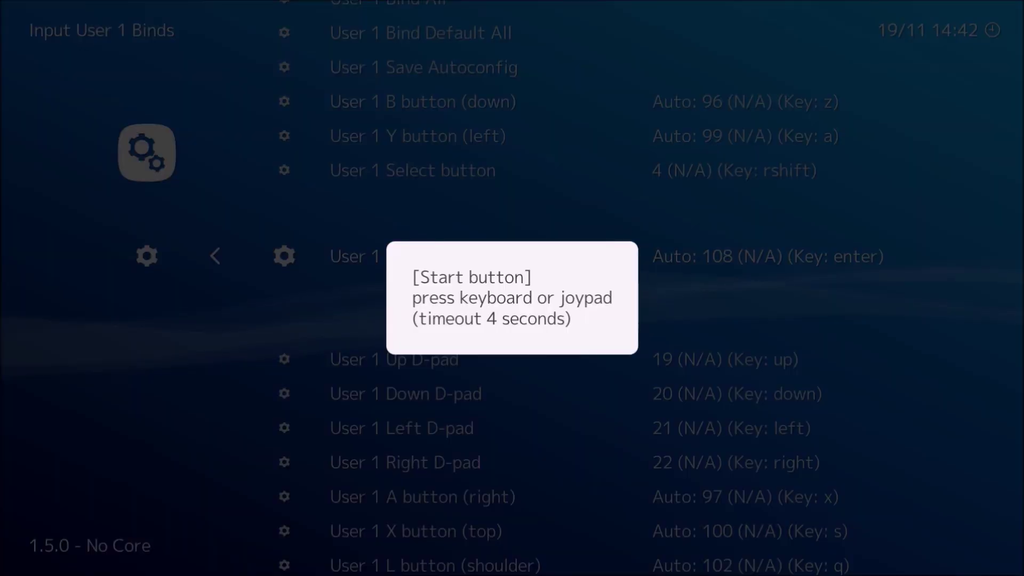
pyautogui.press('Return')
# Leave User 1 Binds and return to the Input settings list.
pyautogui.press('Up')
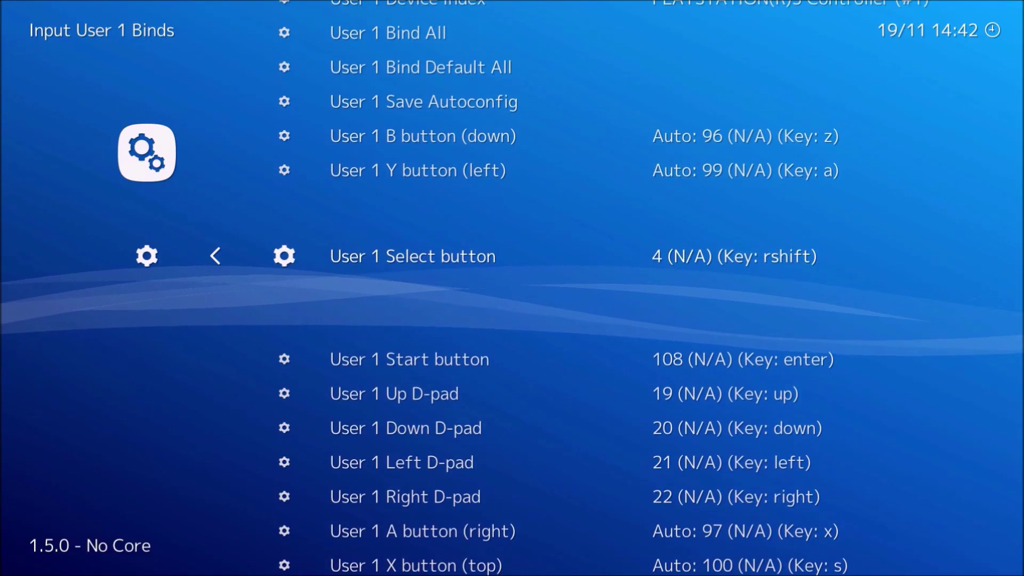
pyautogui.press('Up')
pyautogui.press('Up')
pyautogui.press('Up')
pyautogui.press('Up')
pyautogui.press('Up')
pyautogui.press('Up')
pyautogui.press('Up')
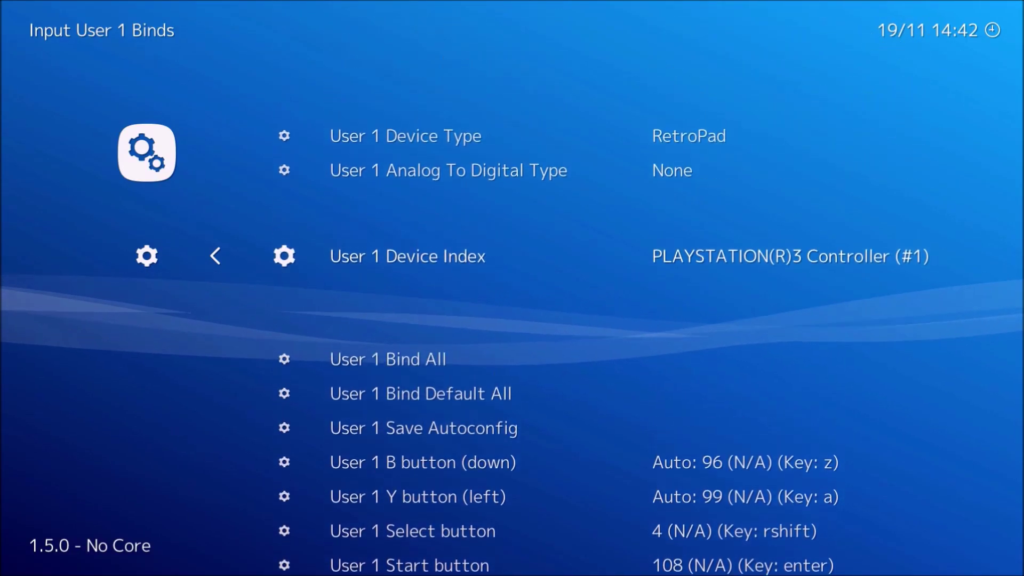
pyautogui.press('Right')
pyautogui.press('Up')
pyautogui.press('Right')
pyautogui.press('BackSpace')
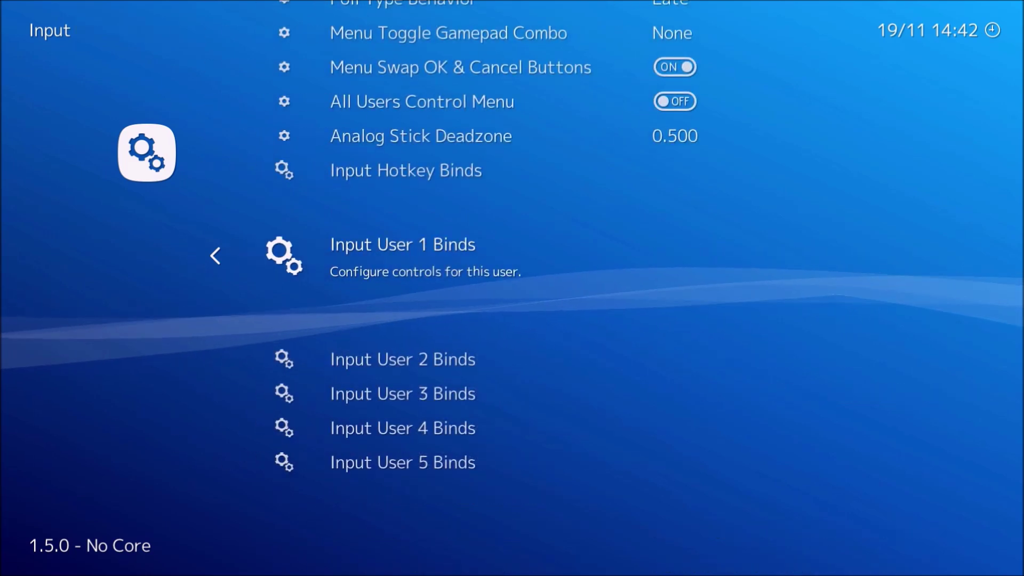
# Back out to the Settings list and look through the Directory and User settings.
pyautogui.press('Up')
pyautogui.press('Up')
pyautogui.press('Up')
pyautogui.press('BackSpace')
pyautogui.press('Down')
pyautogui.press('Down')
pyautogui.press('Down')
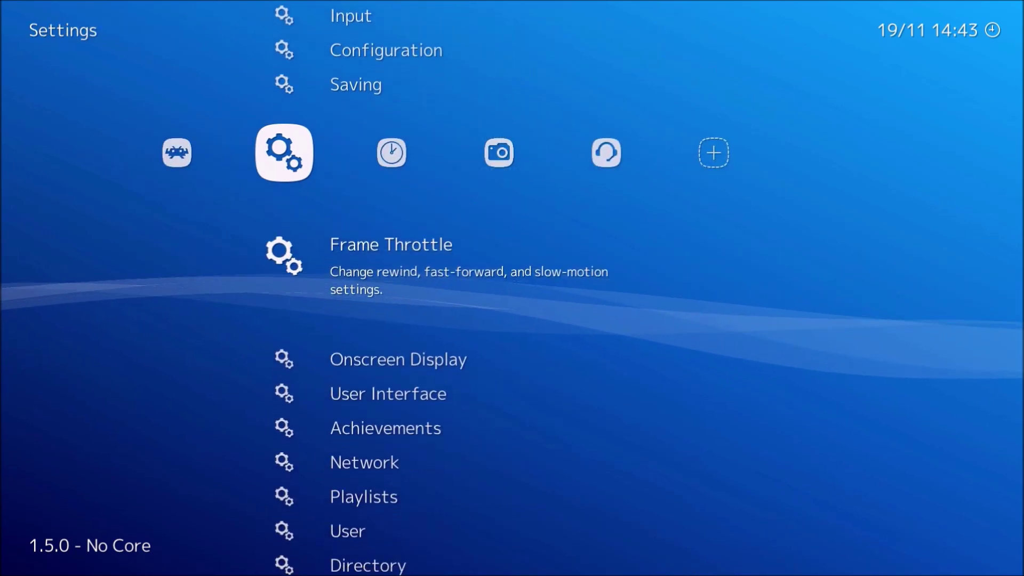
pyautogui.press('Down')
pyautogui.press('Down')
pyautogui.press('Down')
pyautogui.press('Down')
pyautogui.press('Down')
pyautogui.press('Down')
pyautogui.press('Down')
pyautogui.press('Return')
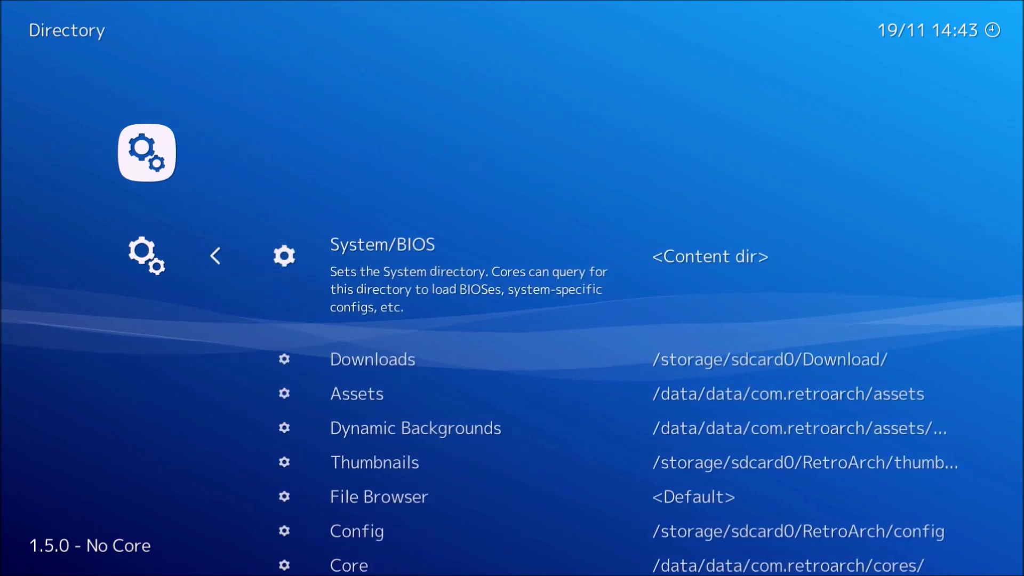
pyautogui.press('BackSpace')
pyautogui.press('Up')
pyautogui.press('Return')
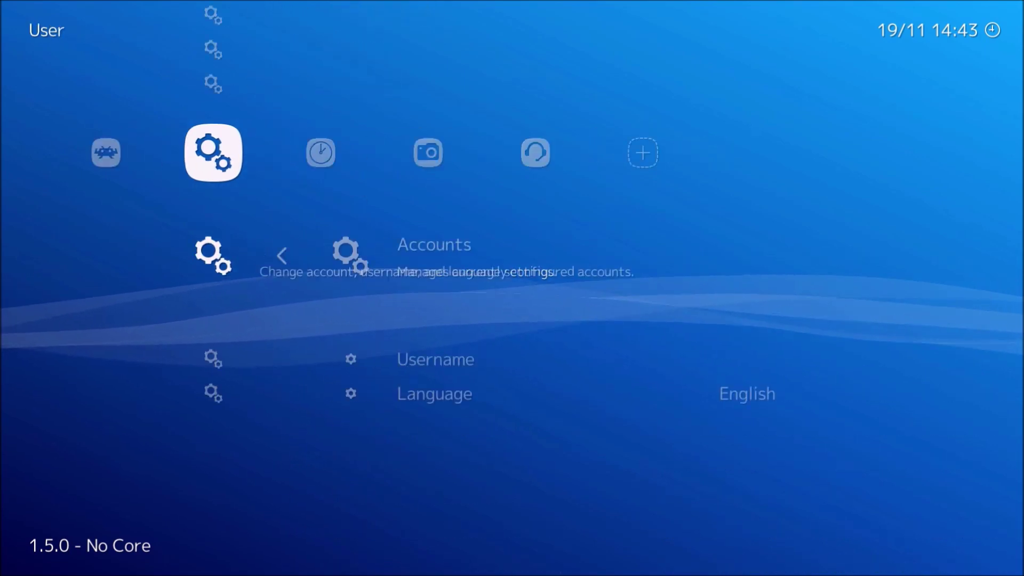
pyautogui.press('BackSpace')
# Look through the Saving settings, then return to the Main Menu.
pyautogui.press('Up')
pyautogui.press('Up')
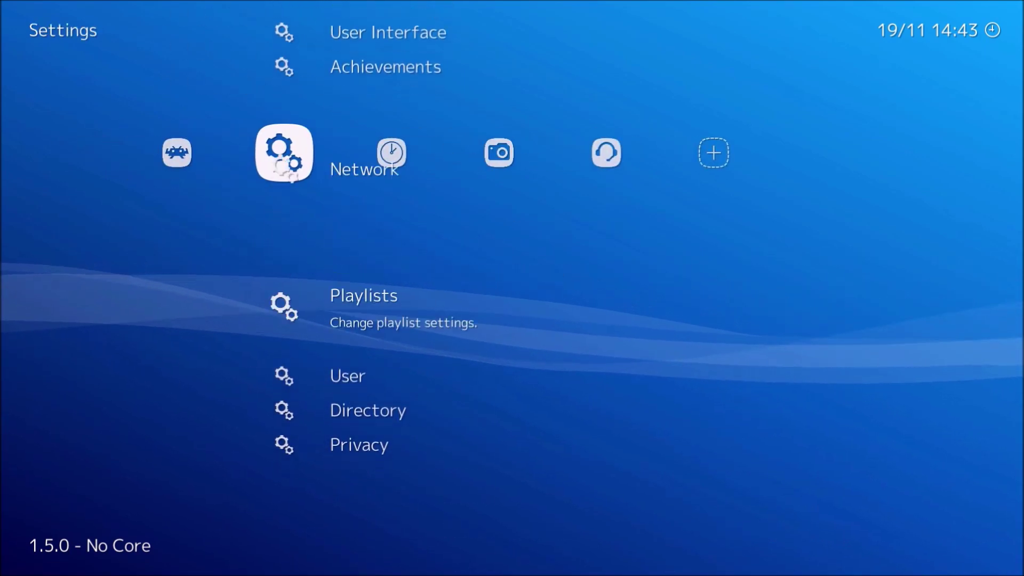
pyautogui.press('Up')
pyautogui.press('Up')
pyautogui.press('Up')
pyautogui.press('Down')
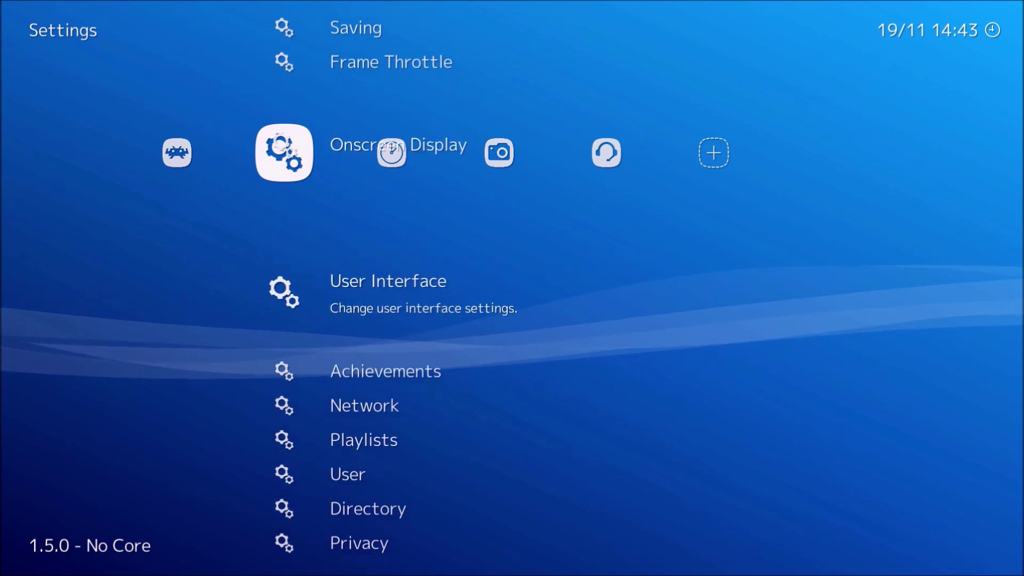
pyautogui.press('Up')
pyautogui.press('Up')
pyautogui.press('Up')
pyautogui.press('Return')
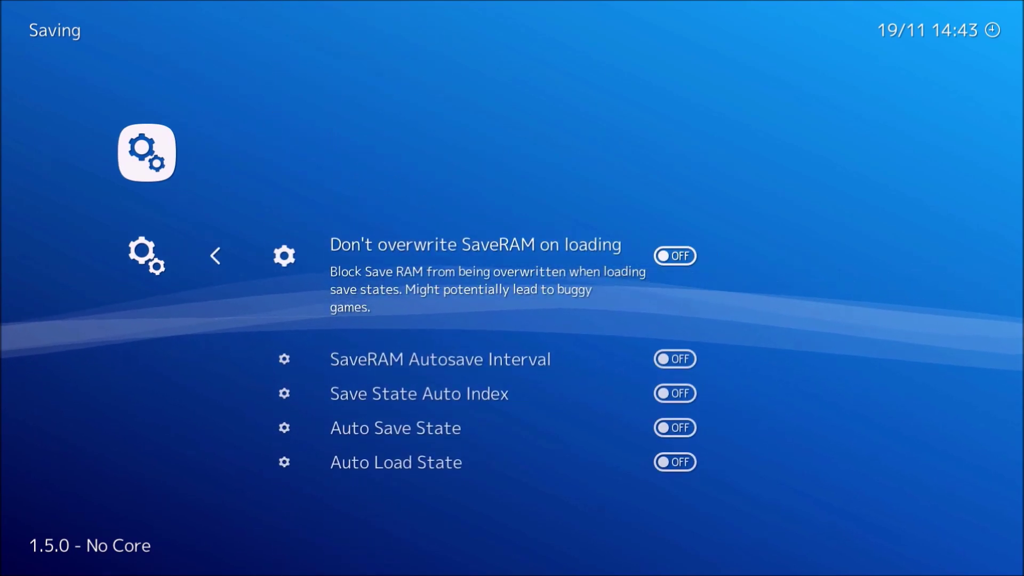
pyautogui.press('BackSpace')
pyautogui.press('Up')
pyautogui.press('Left')
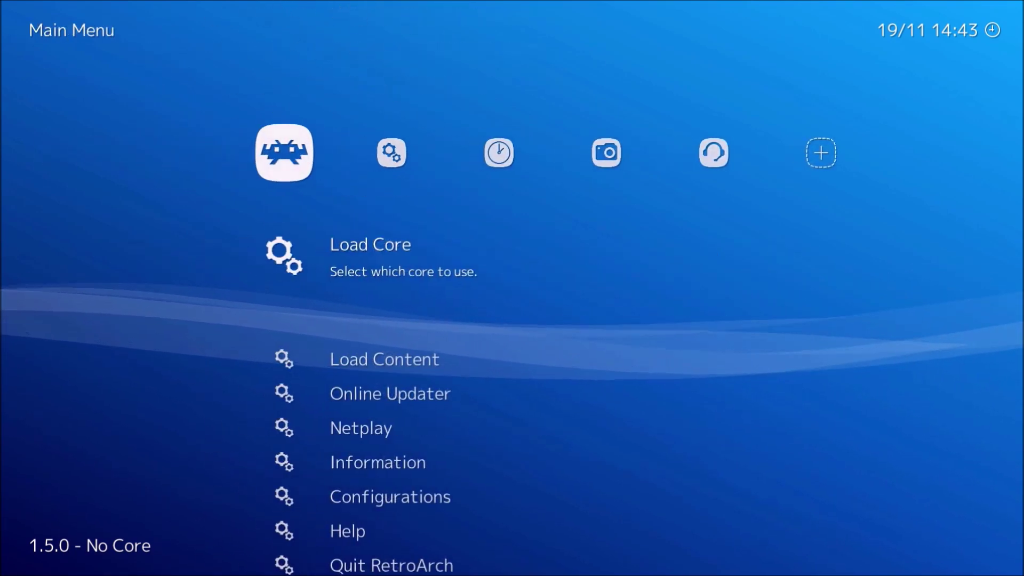
# Save the current configuration to retroarch.cfg under Configurations and return to Main Menu.
pyautogui.press('Down')
pyautogui.press('Down')
pyautogui.press('Down')
pyautogui.press('Down')
pyautogui.press('Down')
pyautogui.press('Return')
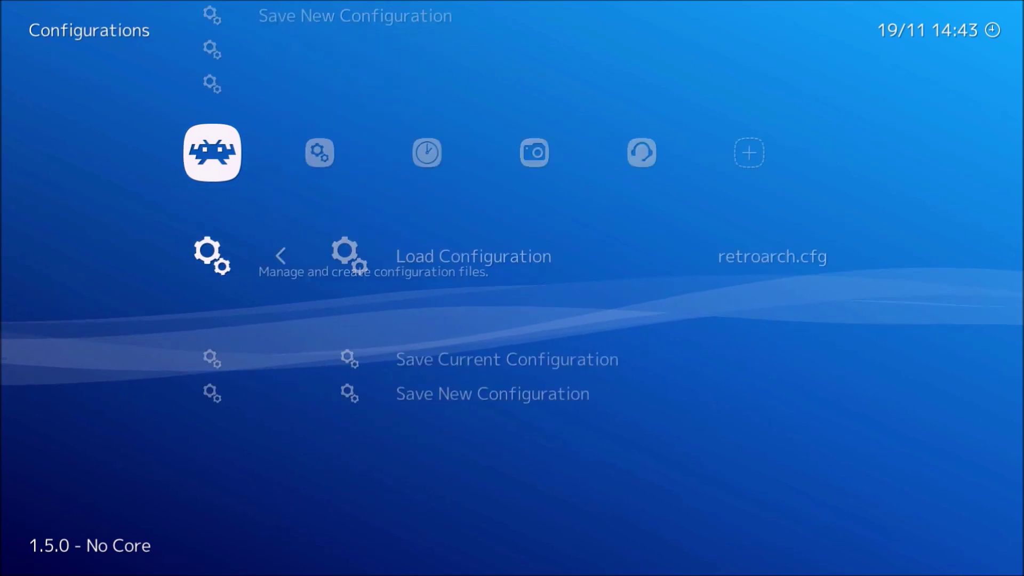
pyautogui.press('Down')
pyautogui.press('Return')
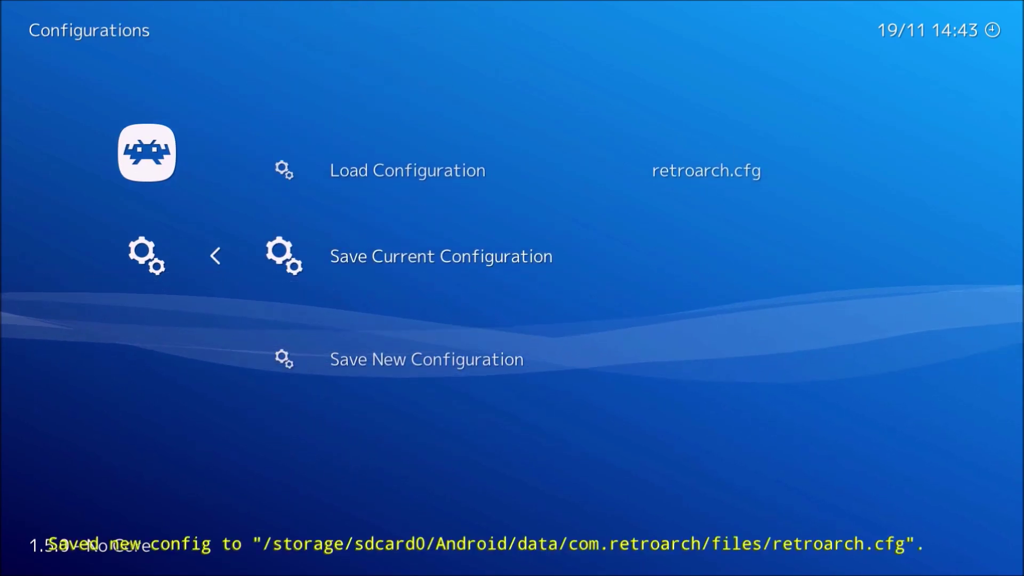
pyautogui.press('BackSpace')
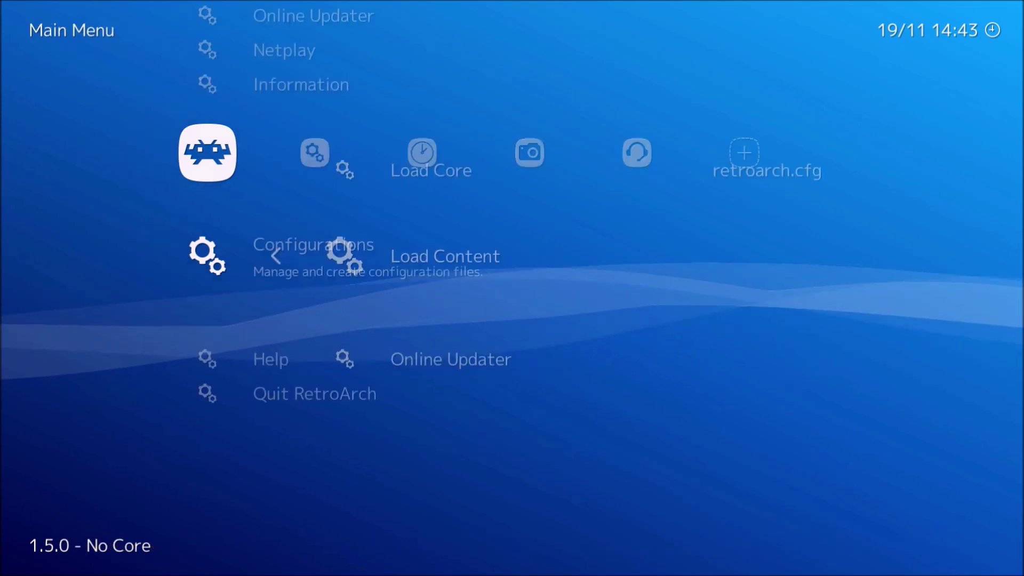
pyautogui.press('Up')
pyautogui.press('Up')
pyautogui.press('Up')
pyautogui.press('Up')
pyautogui.press('Up')
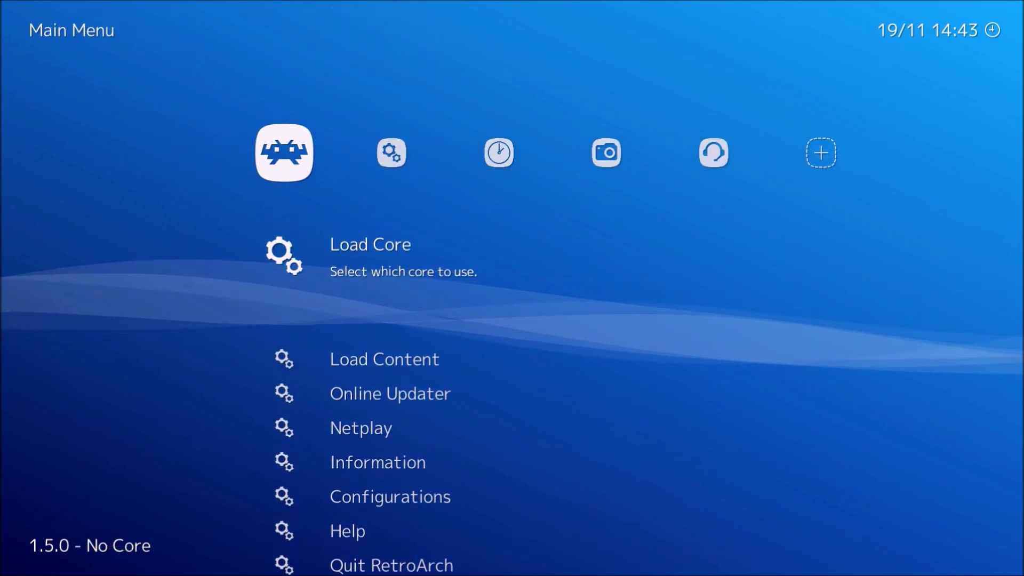
# Download the Arcade (FB Alpha 2012) core via Load Core > Download Core.
pyautogui.press('Return')
pyautogui.press('Down')
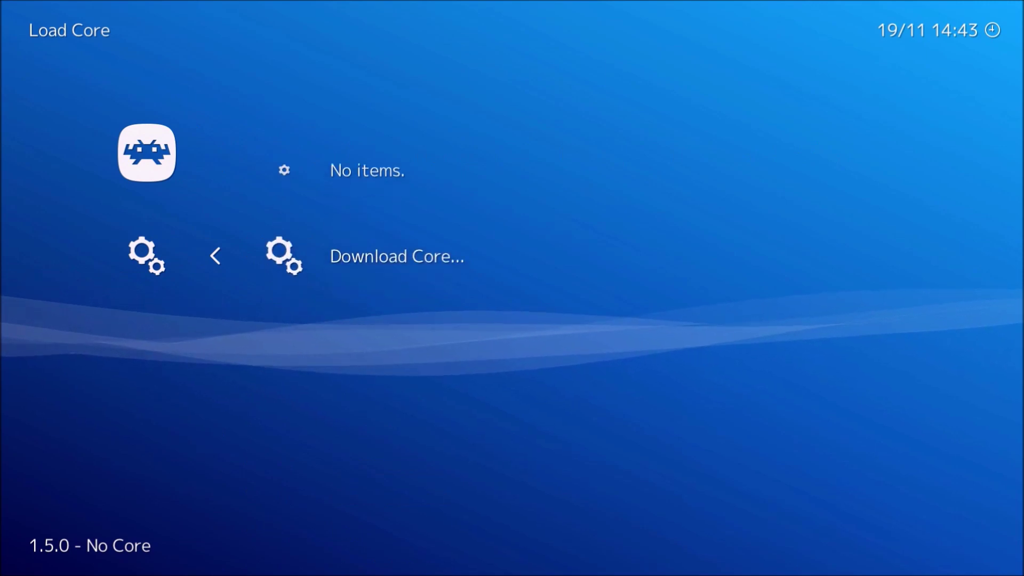
pyautogui.press('Return')
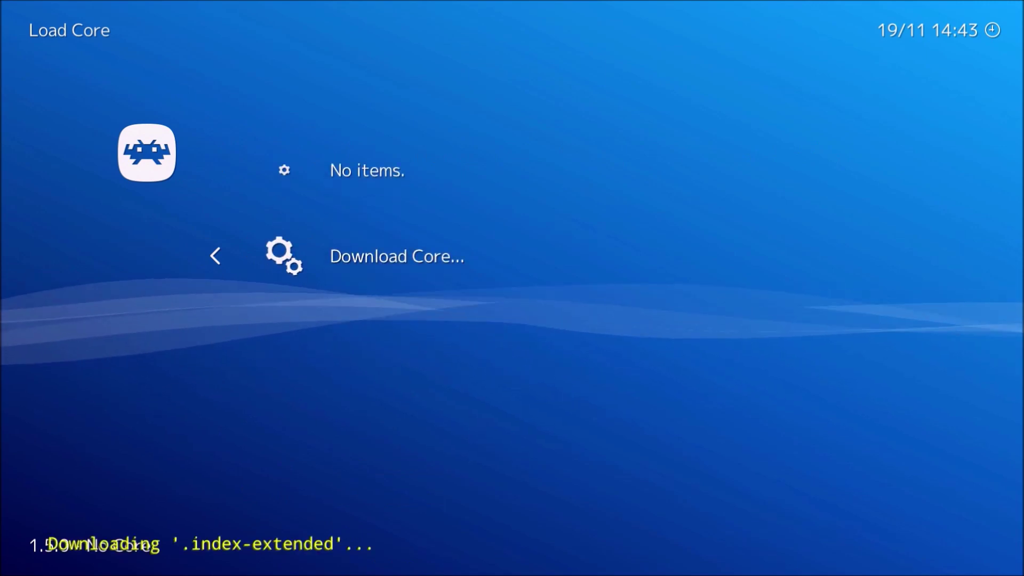
pyautogui.press('Down')
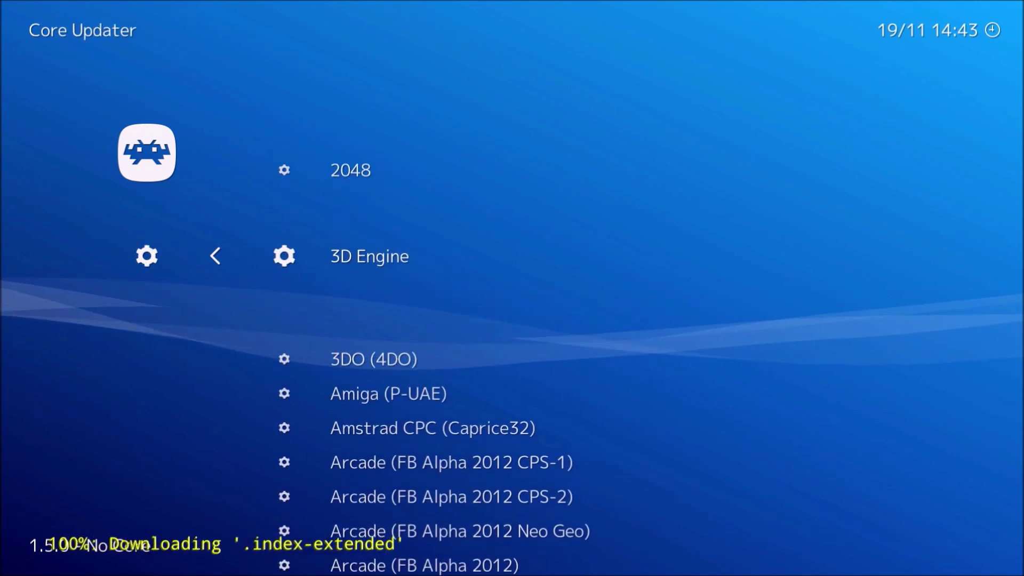
pyautogui.press('Down')
pyautogui.press('Down')
pyautogui.press('Down')
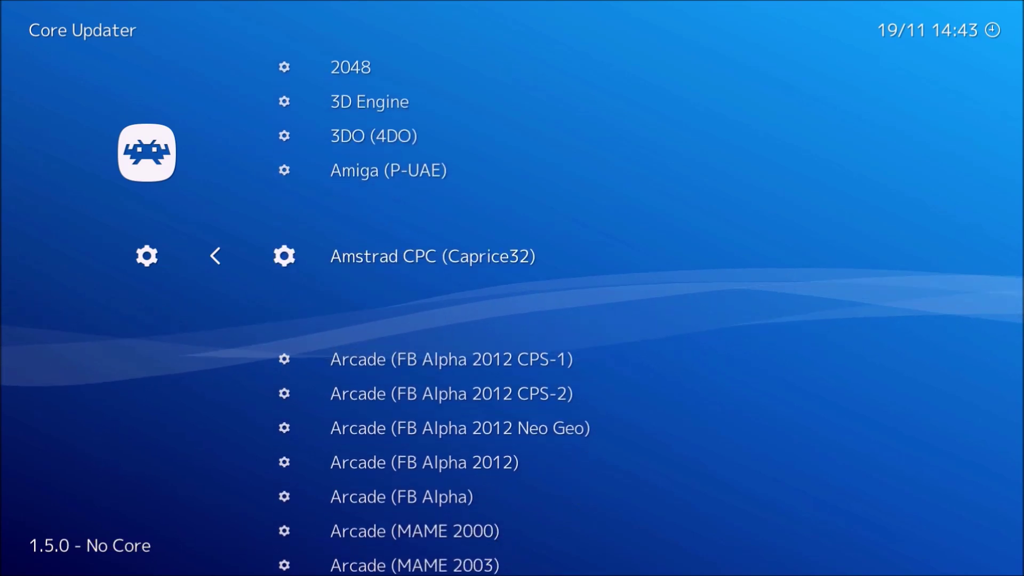
pyautogui.press('Down')
pyautogui.press('Down')
pyautogui.press('Down')
pyautogui.press('Down')
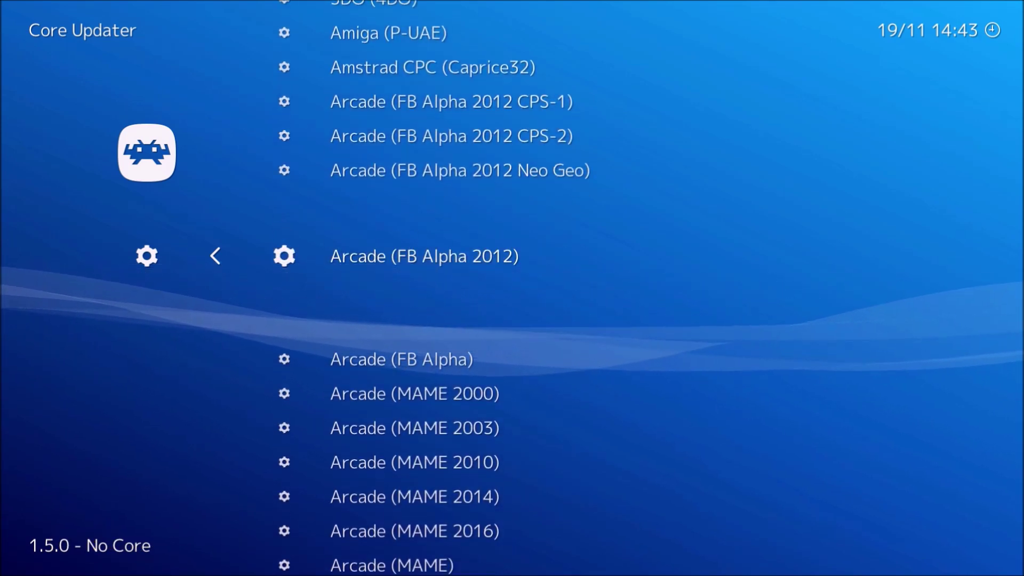
pyautogui.press('Return')
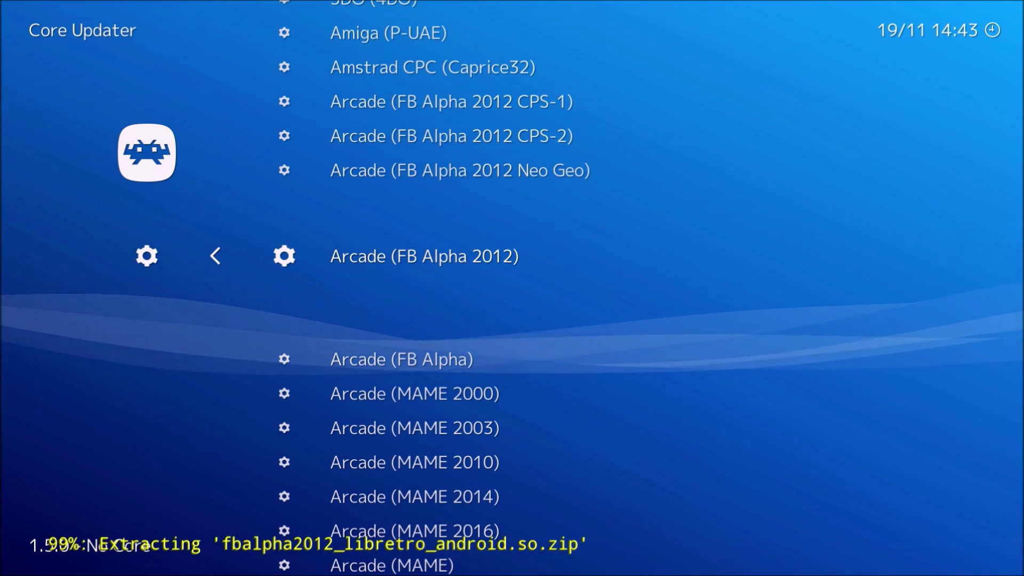
# Download the Arcade (FB Alpha) core as well and return to the Main Menu.
pyautogui.press('Down')
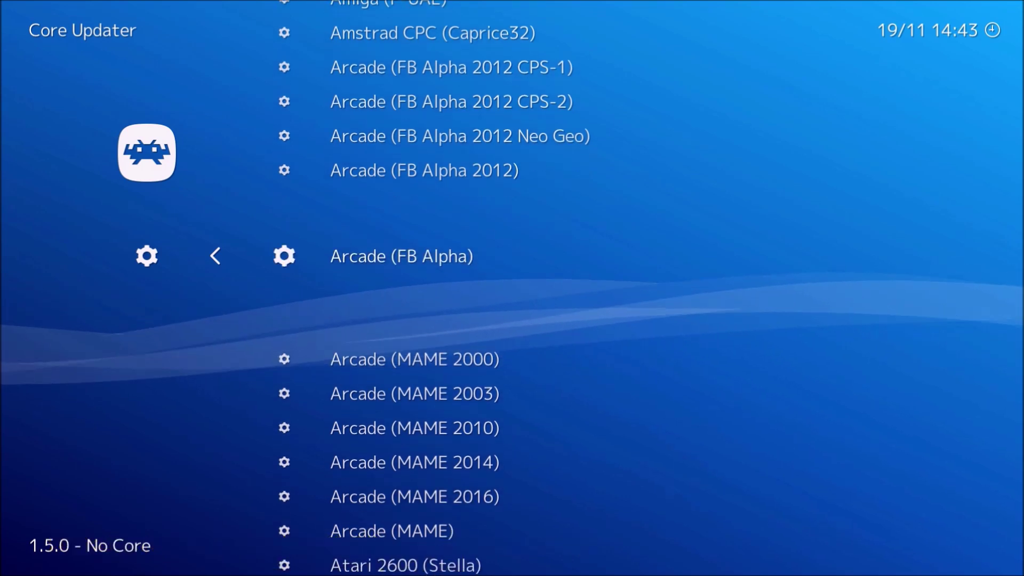
pyautogui.press('Return')
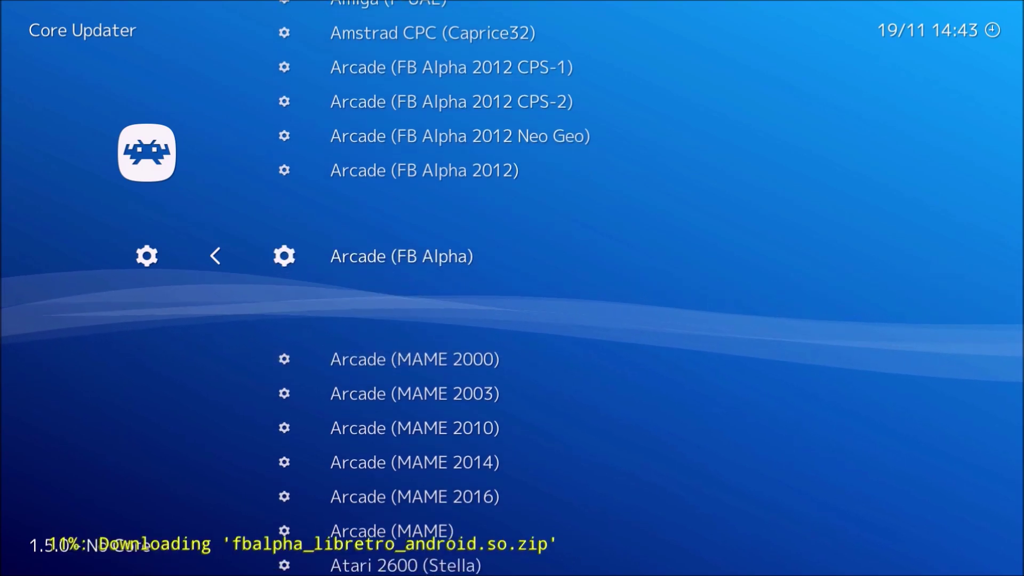
pyautogui.press('Up')
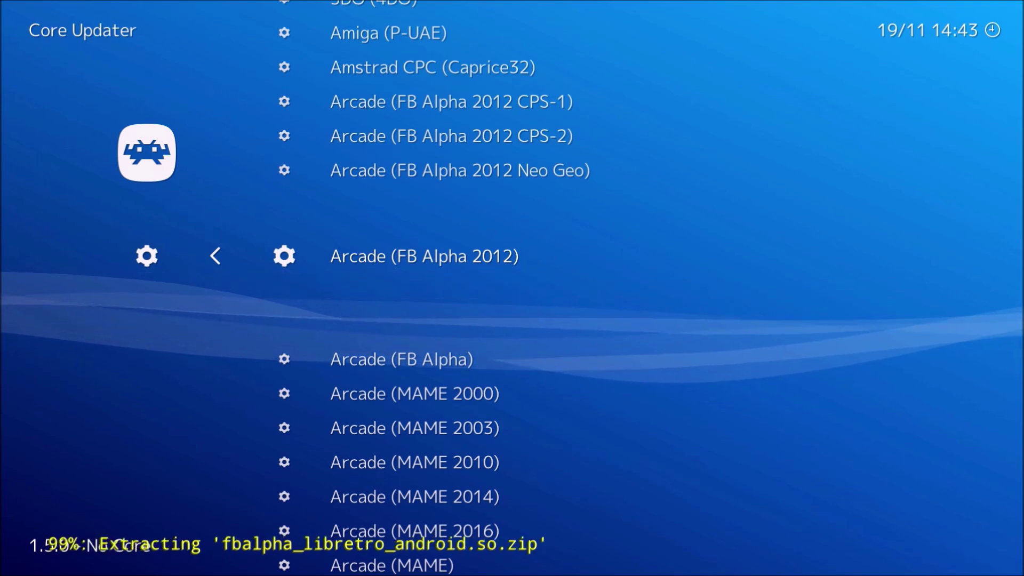
pyautogui.press('Down')
pyautogui.press('Up')
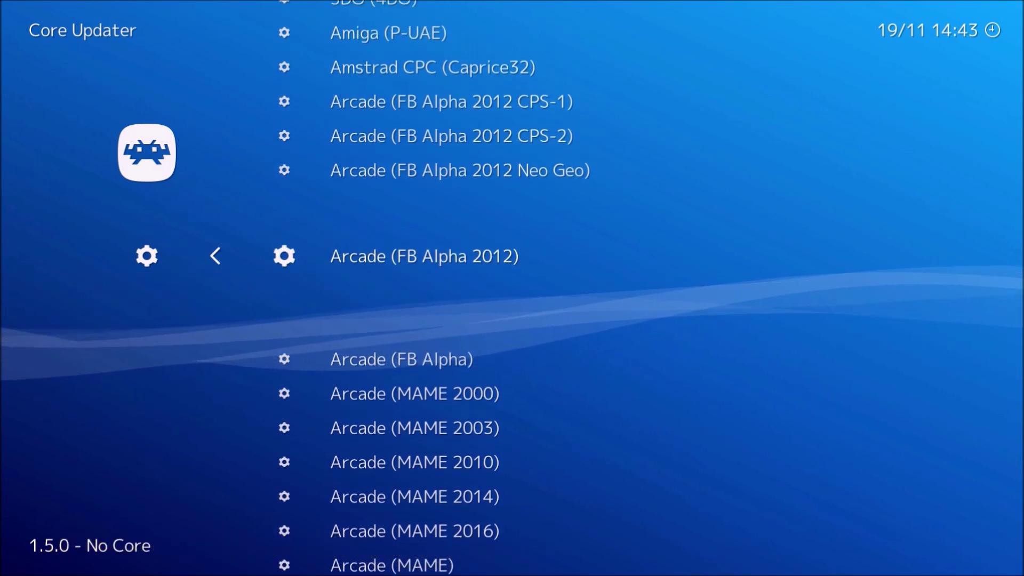
pyautogui.press('Up')
pyautogui.press('Up')
pyautogui.press('Up')
pyautogui.press('Up')
pyautogui.press('Up')
pyautogui.press('Up')
pyautogui.press('Up')
pyautogui.press('Up')
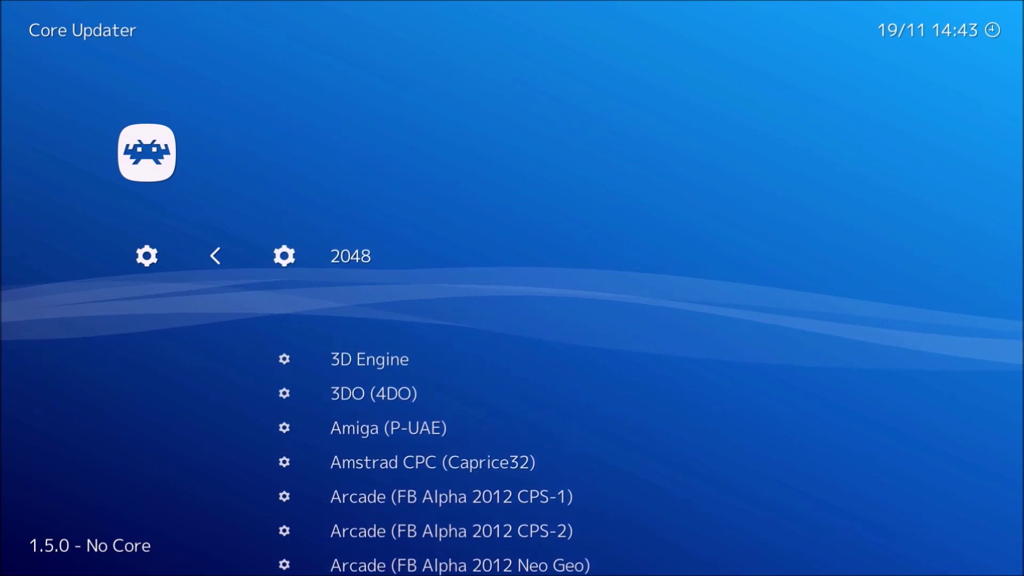
pyautogui.press('Down')
pyautogui.press('Up')
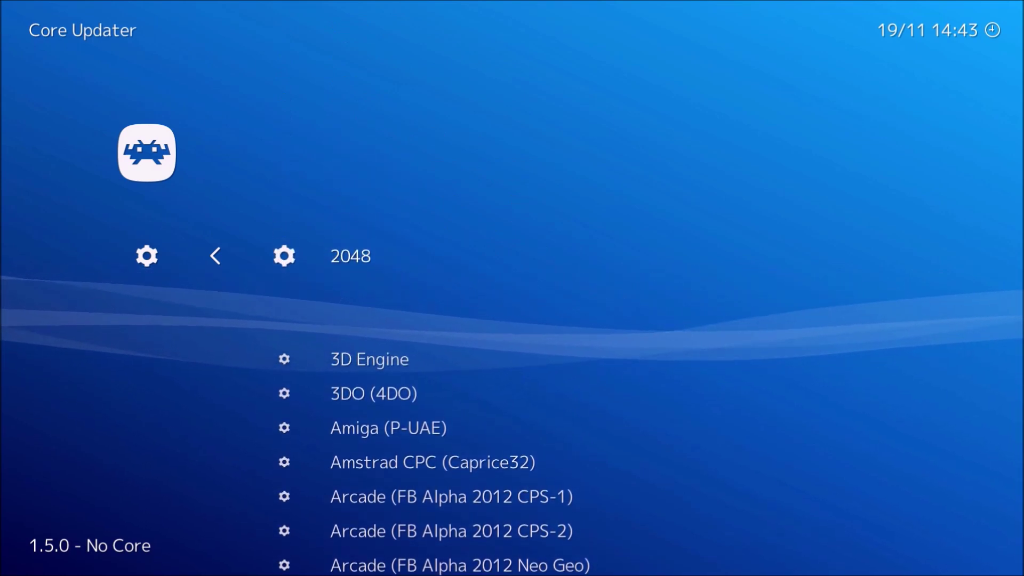
pyautogui.press('BackSpace')
pyautogui.press('Down')
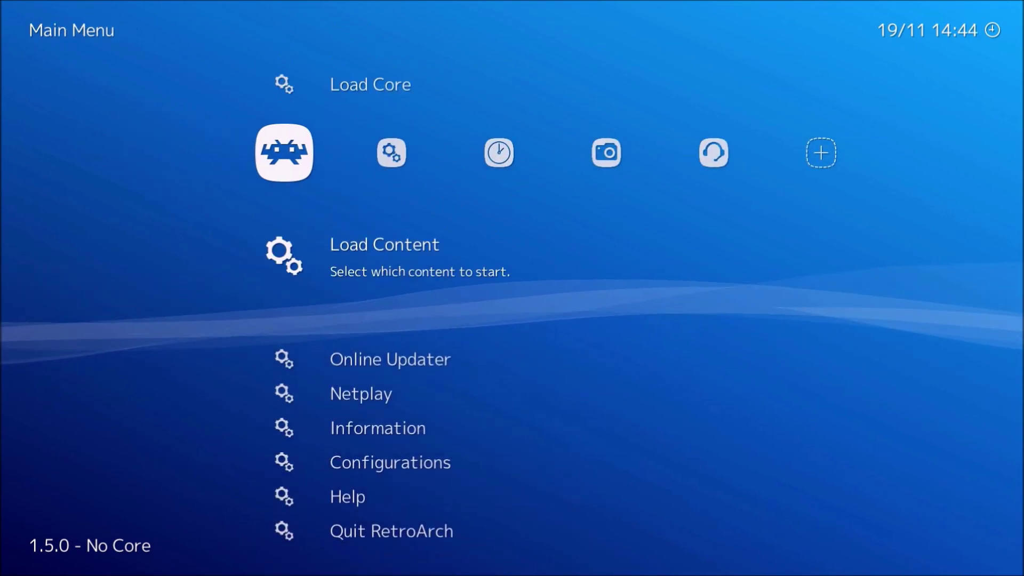
# Browse Load Content into /storage/sdcard0 and select the avsp.zip game file.
pyautogui.press('Return')
pyautogui.press('Down')
pyautogui.press('Down')
pyautogui.press('Down')
pyautogui.press('Down')
pyautogui.press('Down')
pyautogui.press('Down')
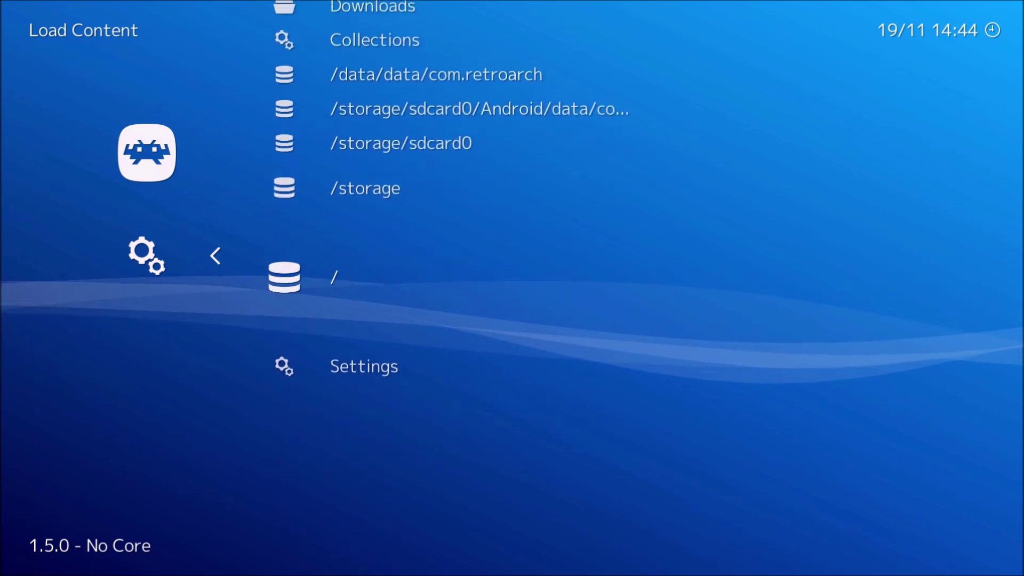
pyautogui.press('Up')
pyautogui.press('Up')
pyautogui.press('Up')
pyautogui.press('Up')
pyautogui.press('Up')
pyautogui.press('Up')
pyautogui.press('Down')
pyautogui.press('Down')
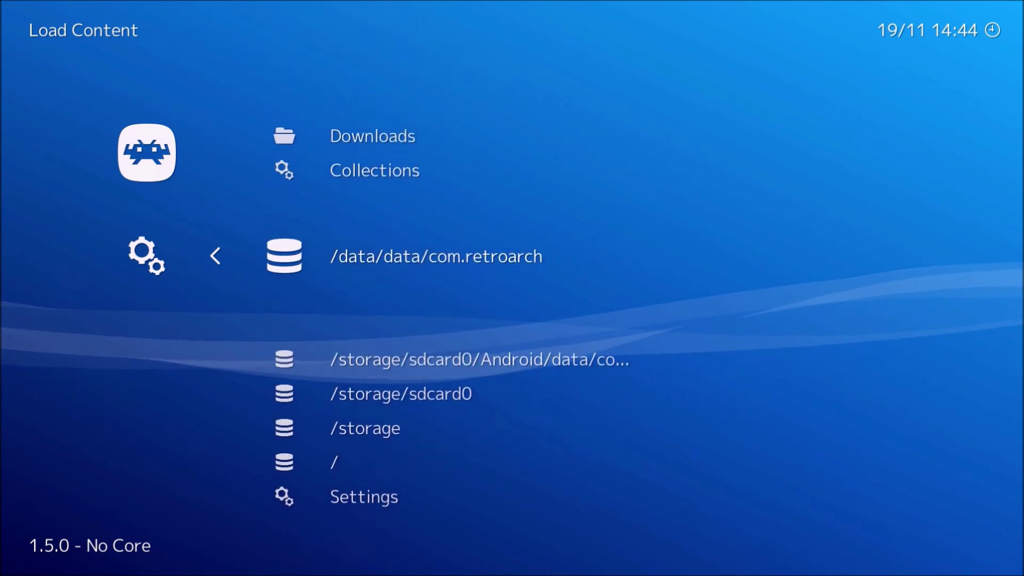
pyautogui.press('Down')
pyautogui.press('Up')
pyautogui.press('Up')
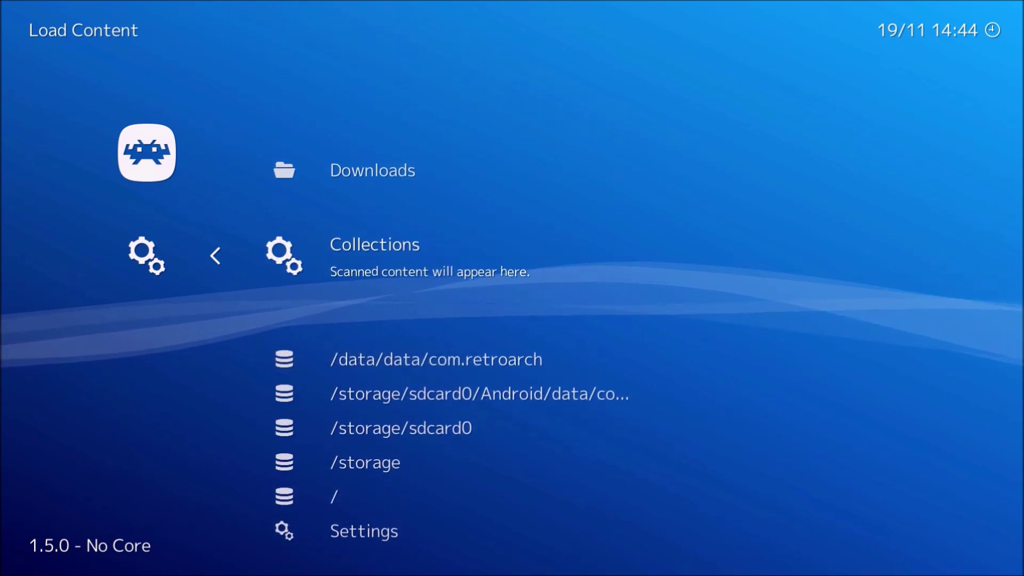
pyautogui.press('Down')
pyautogui.press('Down')
pyautogui.press('Down')
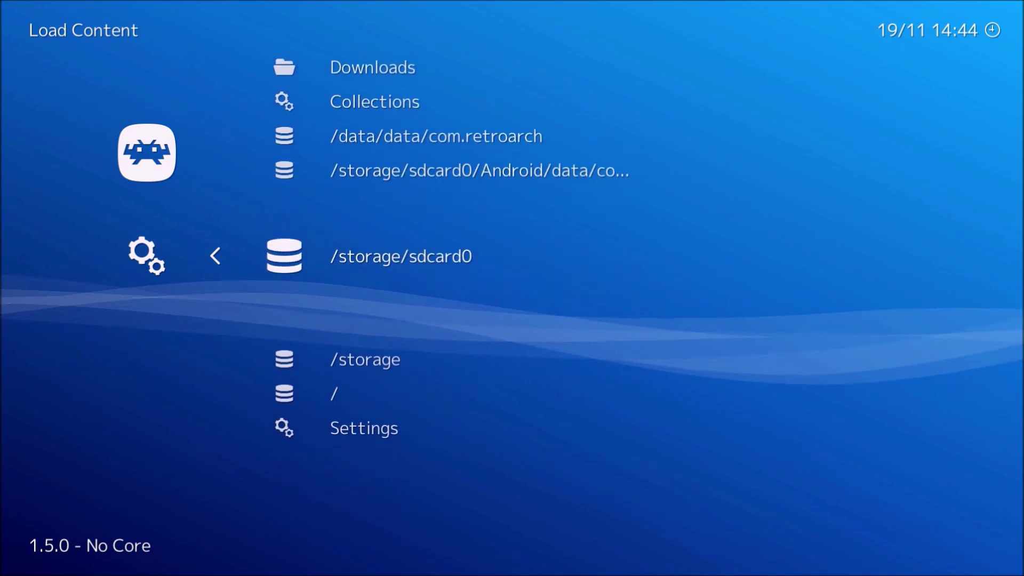
pyautogui.press('Return')
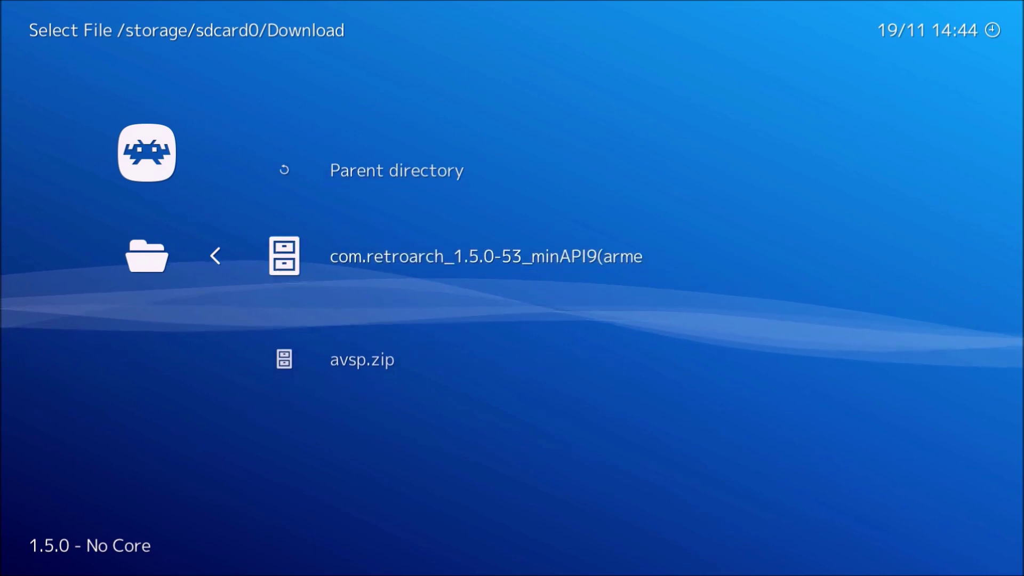
pyautogui.press('Down')
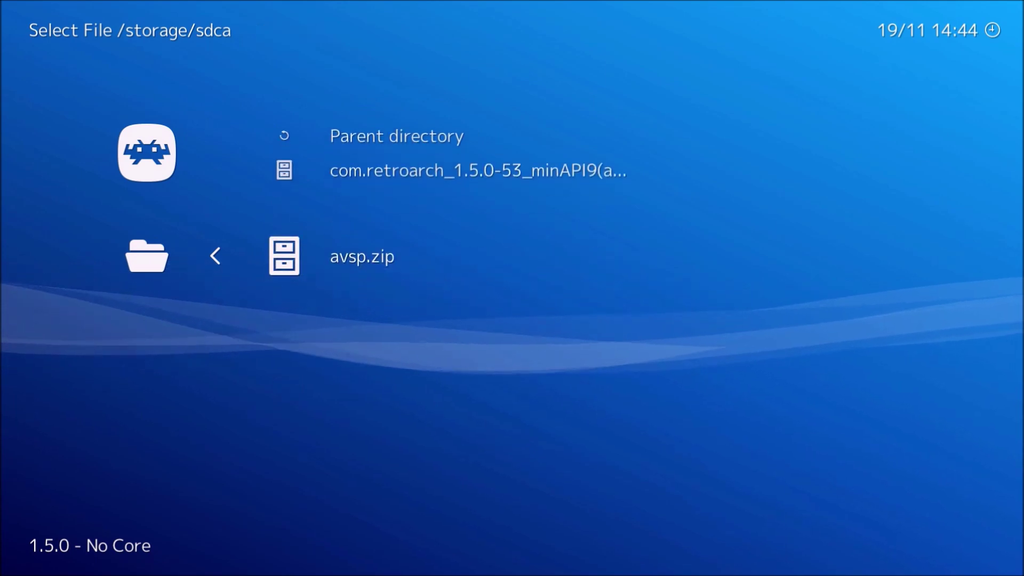
# Load avsp.zip as an archive and launch it with the Arcade (FB Alpha 2012) core.
pyautogui.press('Return')
pyautogui.press('Down')
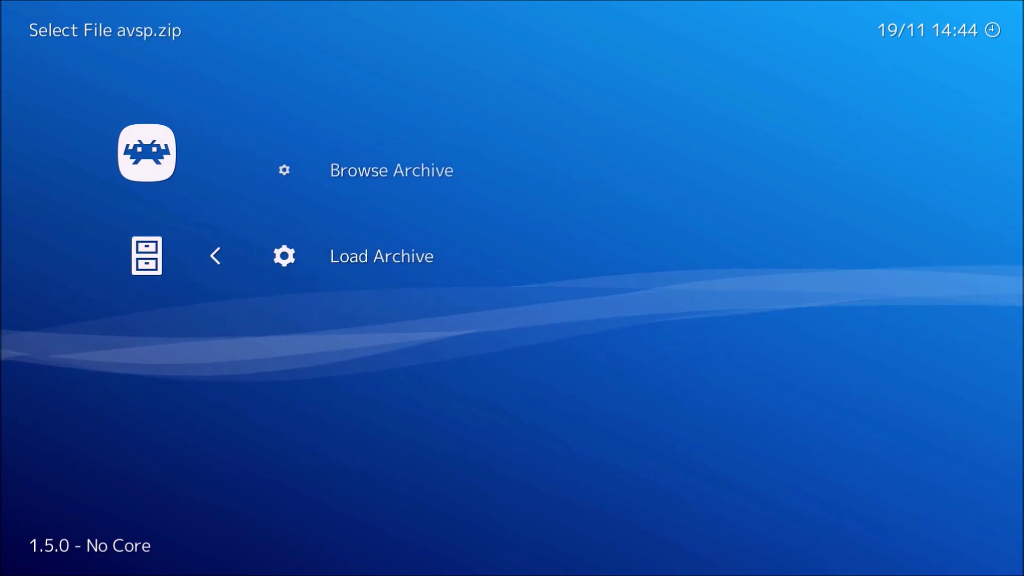
pyautogui.press('Return')
pyautogui.press('Down')
pyautogui.press('Up')
pyautogui.press('Down')
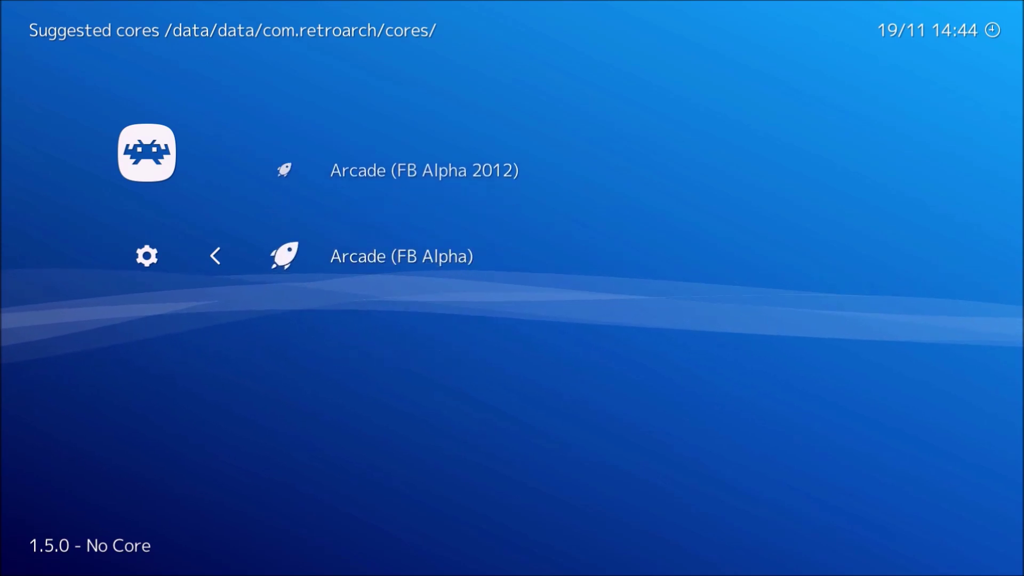
pyautogui.press('Up')
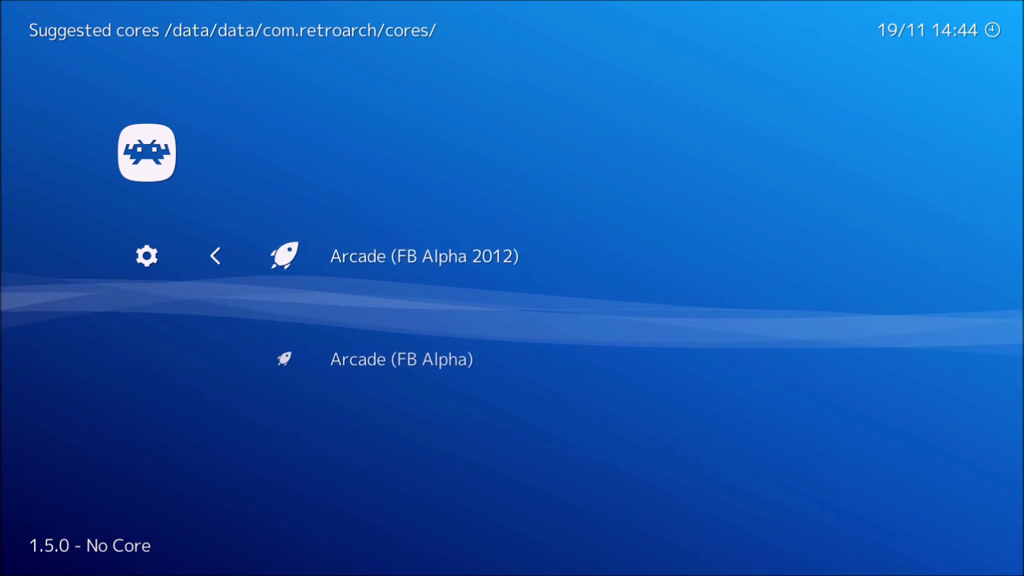
pyautogui.press('Return')
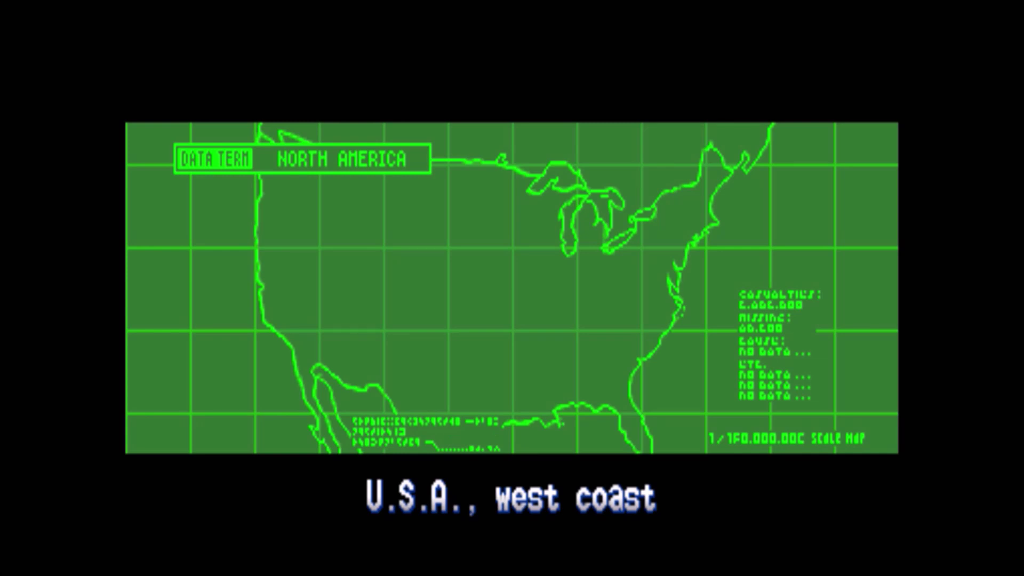
# Skip the Alien vs Predator intro and choose Predator Warrior as the character.
pyautogui.press('5')
pyautogui.press('5')
pyautogui.press('5')
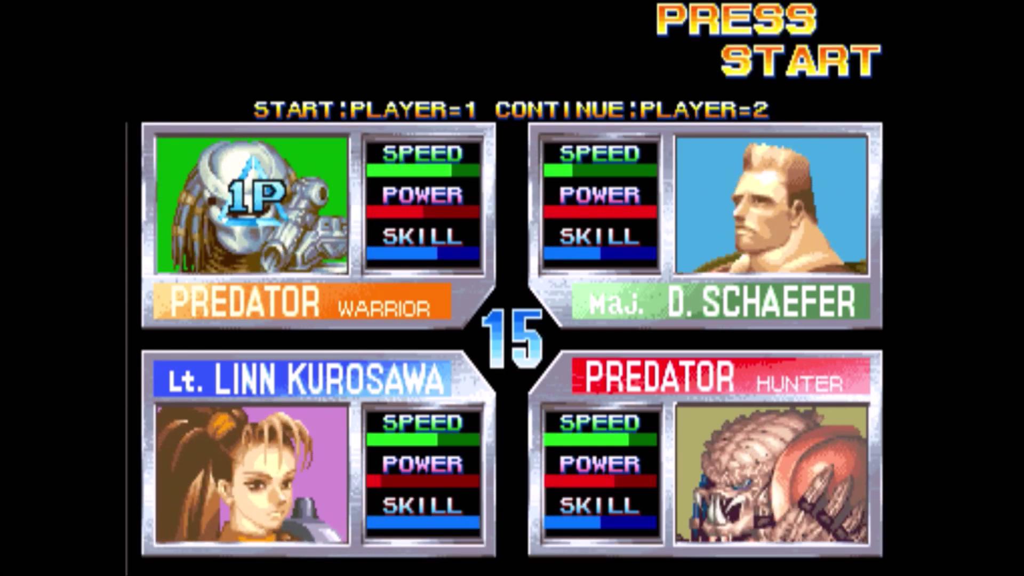
pyautogui.press('Down')
pyautogui.press('Up')
pyautogui.press('Right')
pyautogui.press('Left')
pyautogui.press('ctrl')
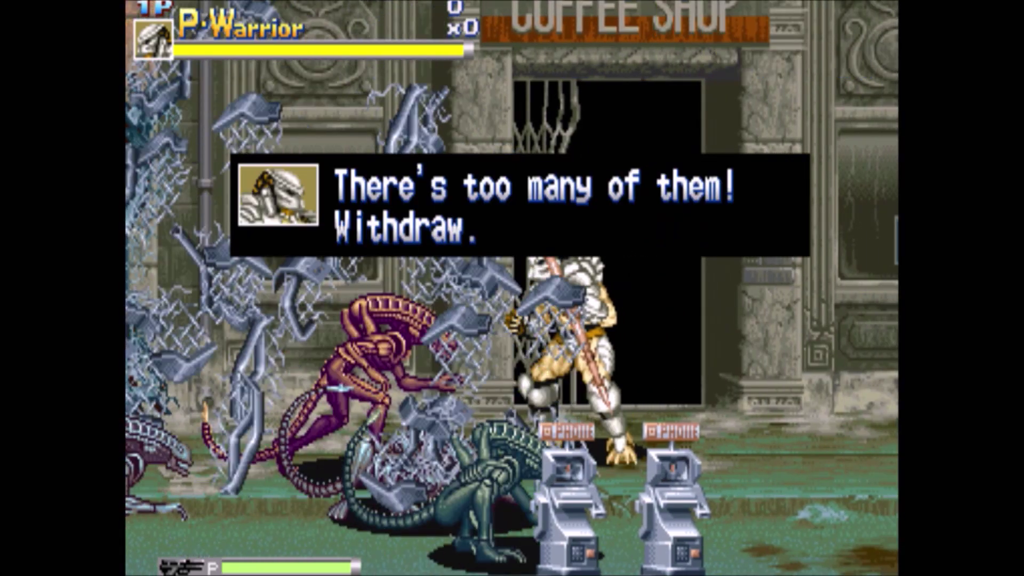
# Advance the Predator, spearing the purple alien and jump-attacking the surrounding aliens.
pyautogui.press('Right')
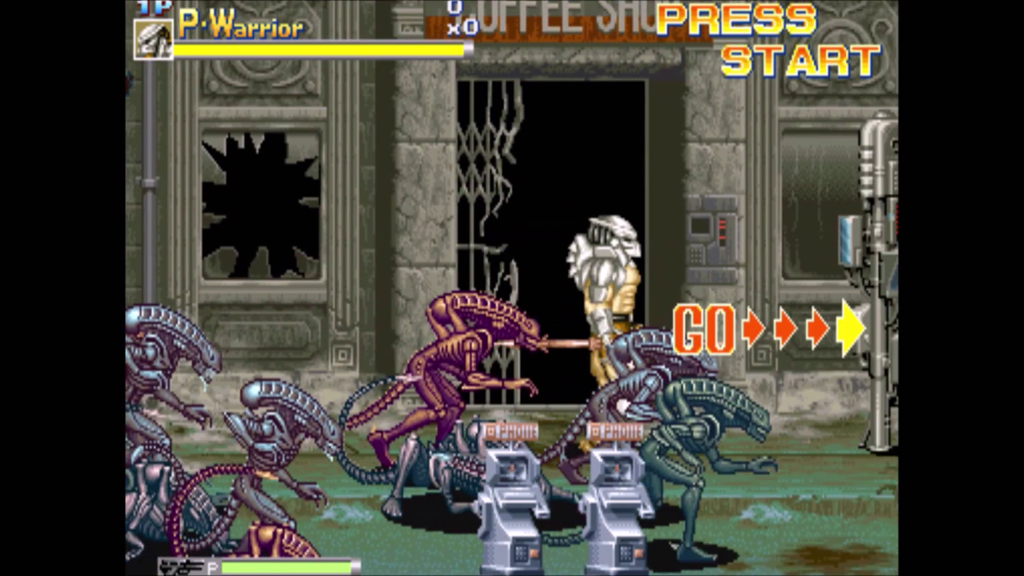
pyautogui.press('ctrl')
pyautogui.press('ctrl')
pyautogui.press('Left')
pyautogui.press('ctrl')
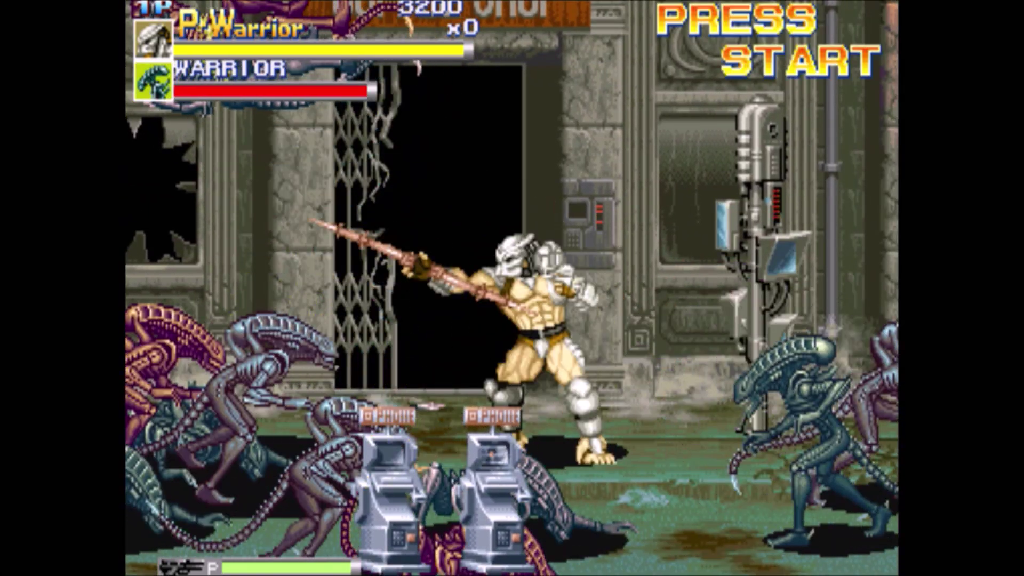
pyautogui.press('ctrl')
pyautogui.press('alt')
pyautogui.press('ctrl')
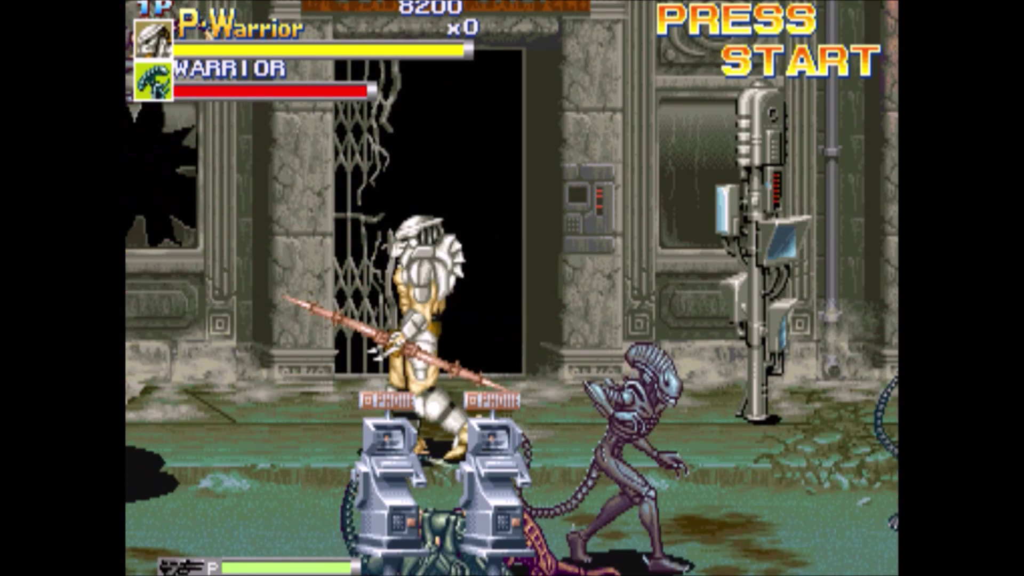
pyautogui.press('Right')
pyautogui.press('ctrl')
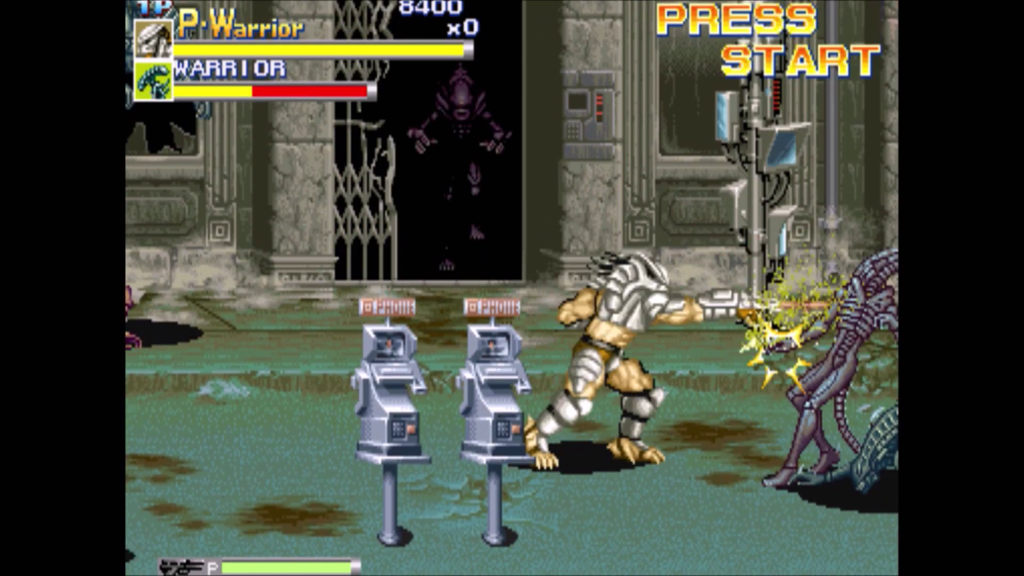
# Keep fighting aliens on both sides with spear thrusts and a special attack until the score hits 16100.
pyautogui.press('ctrl')
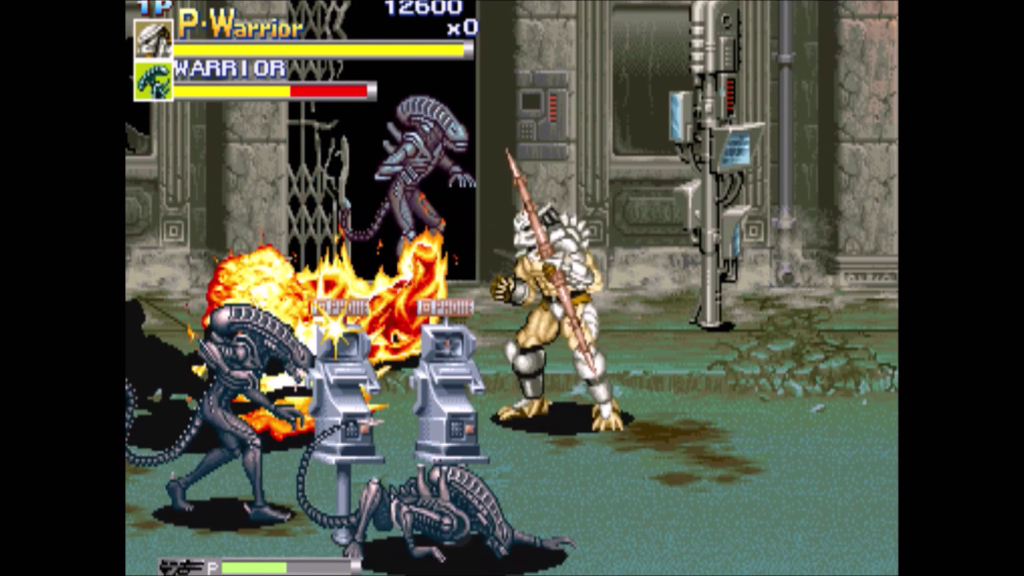
pyautogui.press('Right')
pyautogui.press('ctrl')
pyautogui.press('Up')
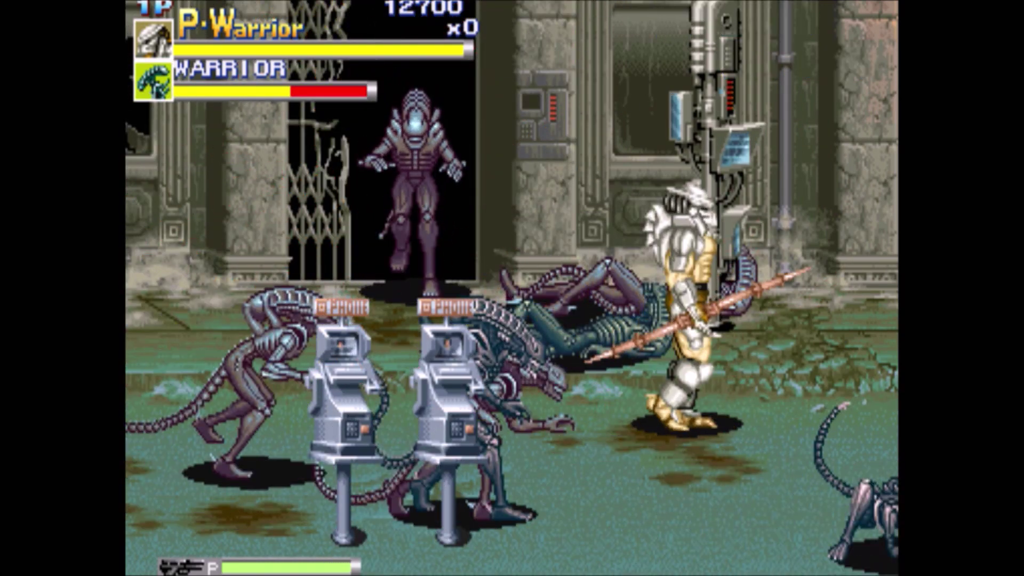
pyautogui.press('Left')
pyautogui.press('ctrl')
pyautogui.press('ctrl')
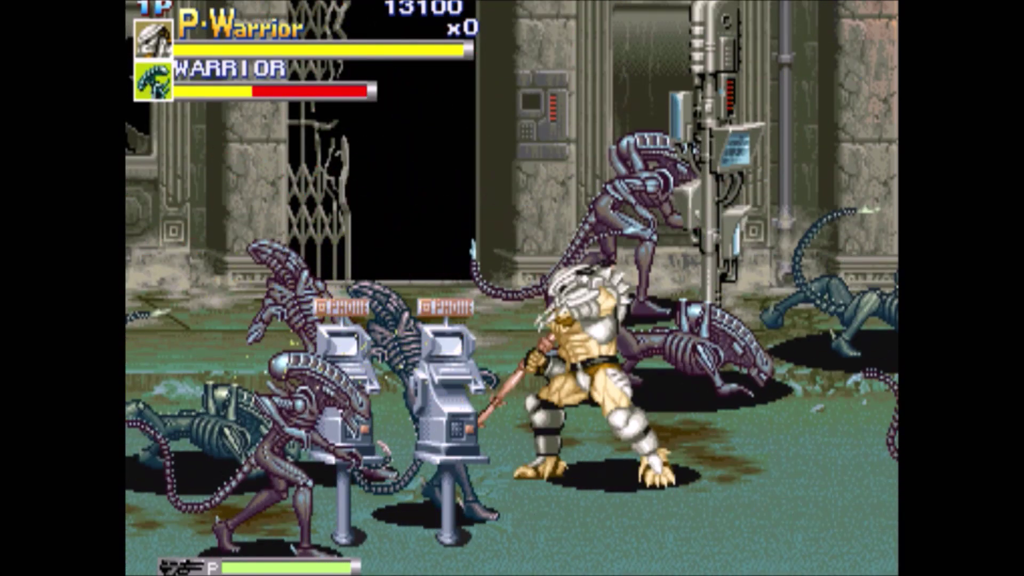
pyautogui.press('ctrl')
pyautogui.press('Left')
pyautogui.press('ctrl')
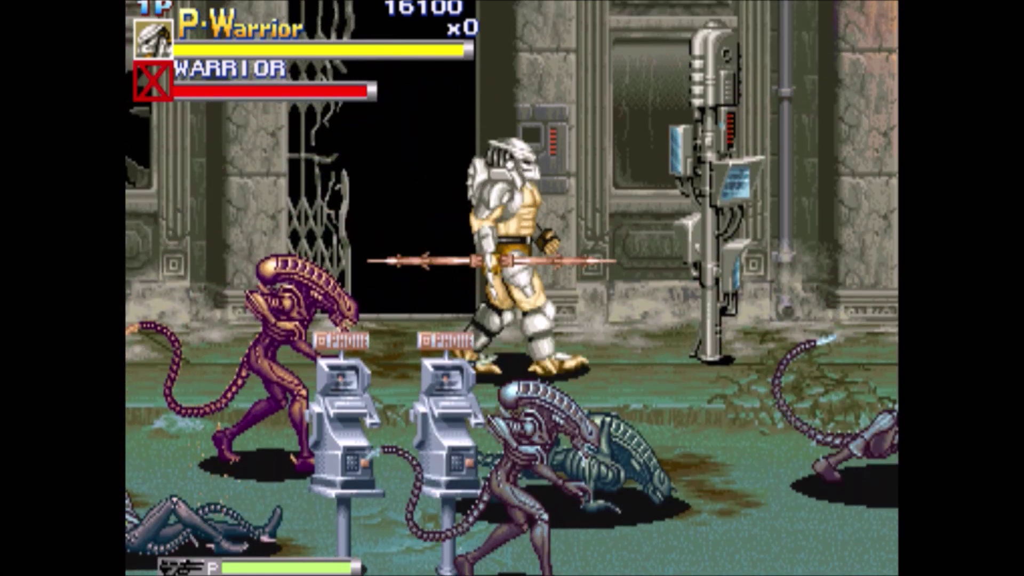
# Close the running Alien vs Predator game from the Quick Menu.
pyautogui.press('F1')
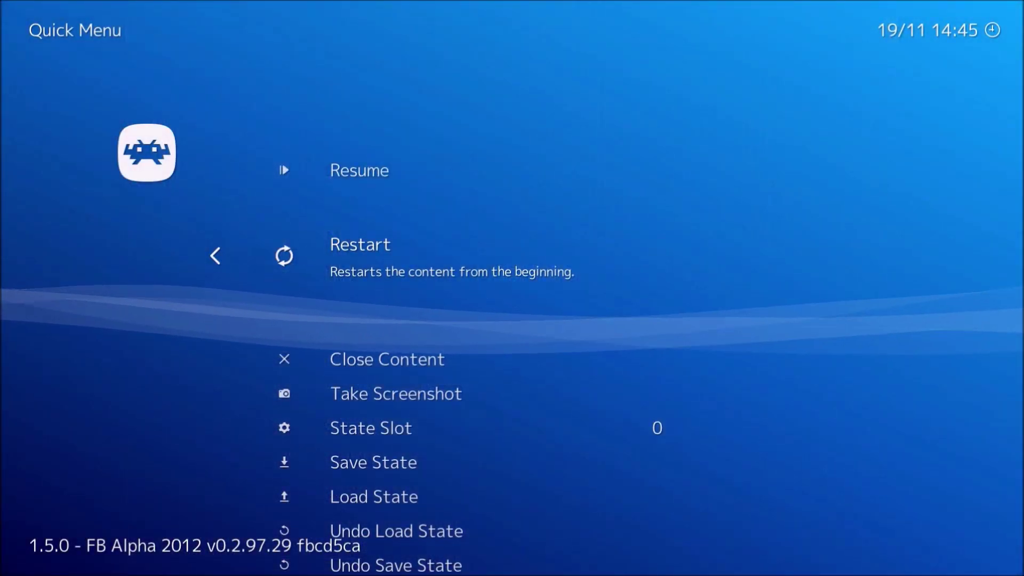
pyautogui.press('Up')
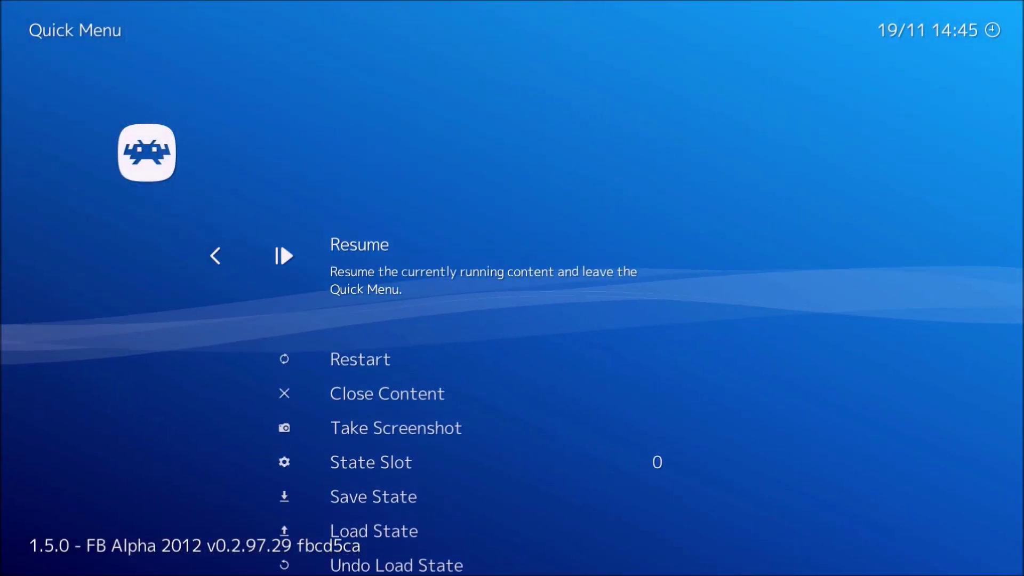
pyautogui.press('Down')
pyautogui.press('Down')
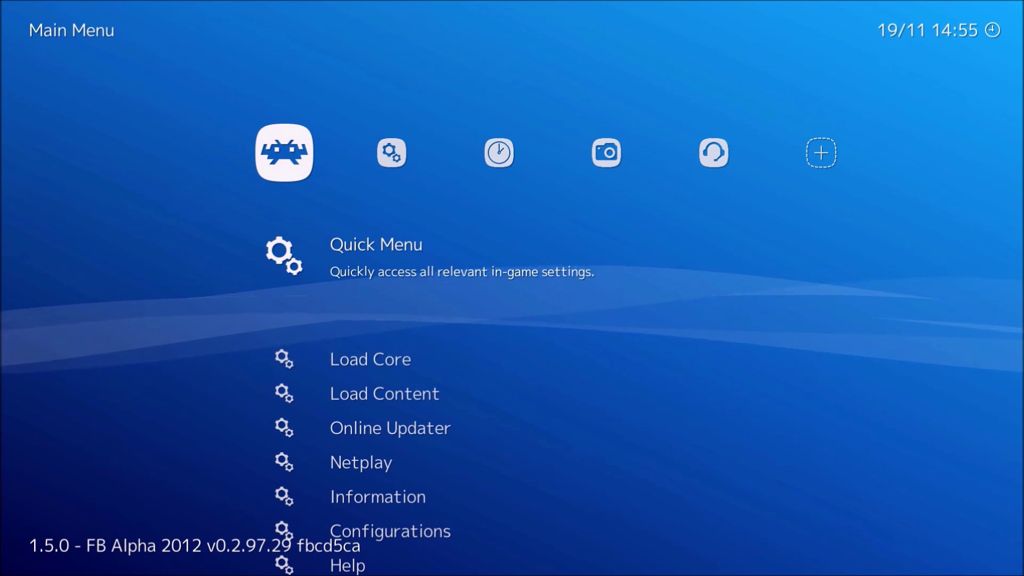
# Browse the Main Menu entries through Information and back up to the content loading entry.
pyautogui.press('Down')
pyautogui.press('Down')
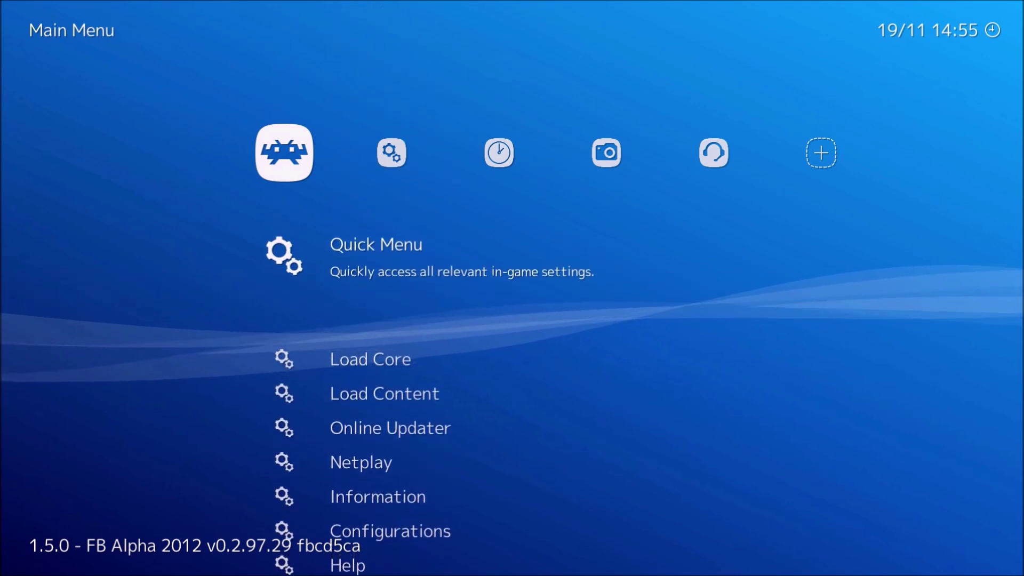
pyautogui.press('Right')
pyautogui.press('Left')
pyautogui.press('Down')
pyautogui.press('Down')
pyautogui.press('Down')
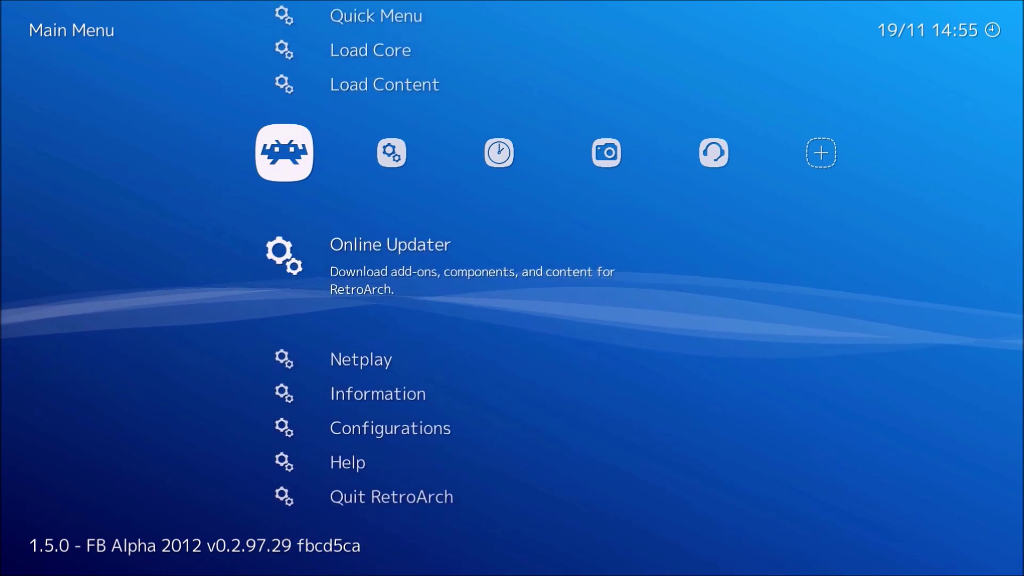
pyautogui.press('Down')
pyautogui.press('Down')
pyautogui.press('Down')
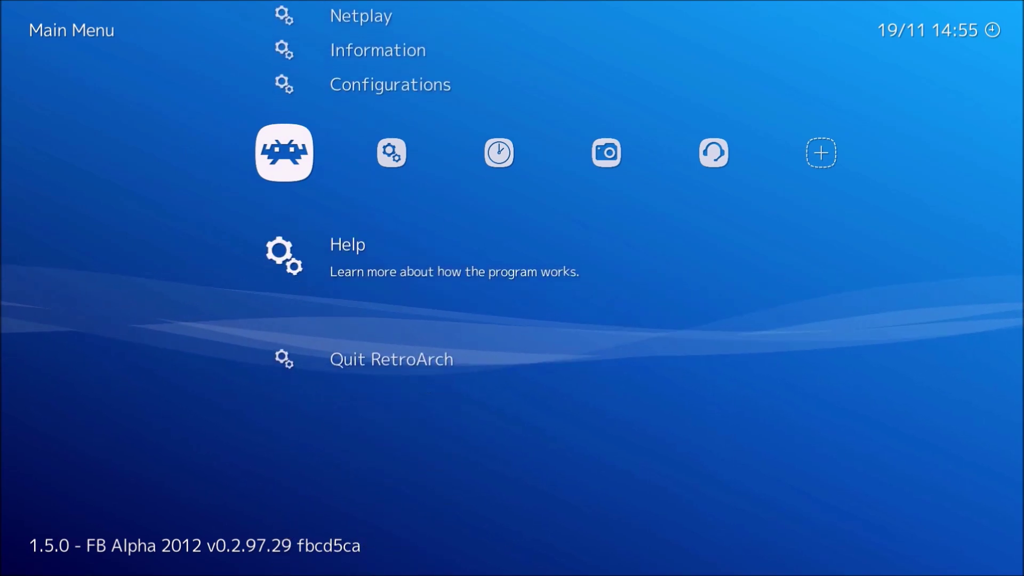
pyautogui.press('Up')
pyautogui.press('Up')
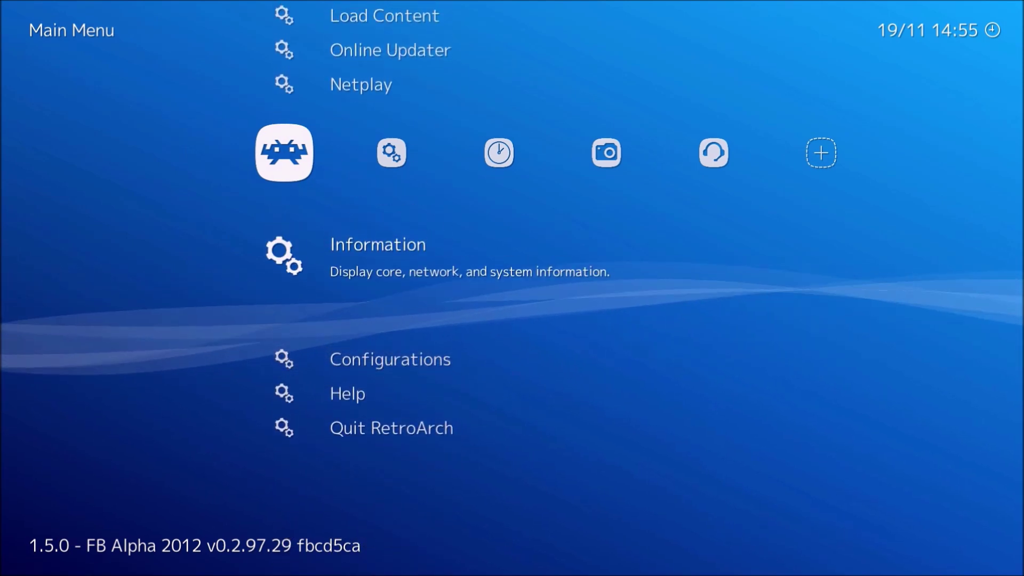
pyautogui.press('Up')
pyautogui.press('Up')
pyautogui.press('Up')
pyautogui.press('Up')
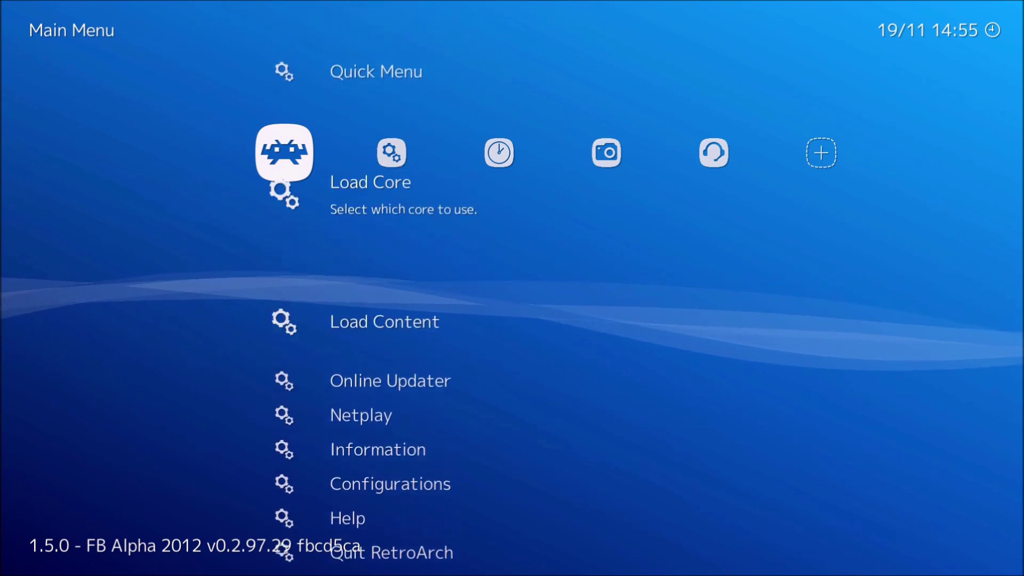
pyautogui.press('Down')
pyautogui.press('Down')
# Open the / > usbdrive > Final Burn Alpha Roms folder in the content browser.
pyautogui.press('Return')
pyautogui.press('Down')
pyautogui.press('Down')
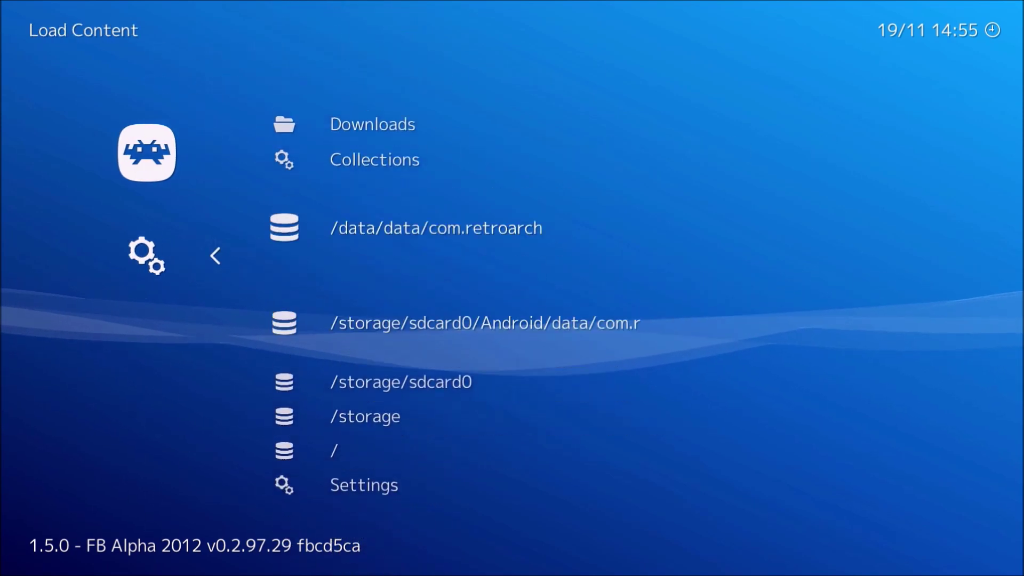
pyautogui.press('Down')
pyautogui.press('Down')
pyautogui.press('Down')
pyautogui.press('Down')
pyautogui.press('Return')
pyautogui.press('Up')
pyautogui.press('Up')
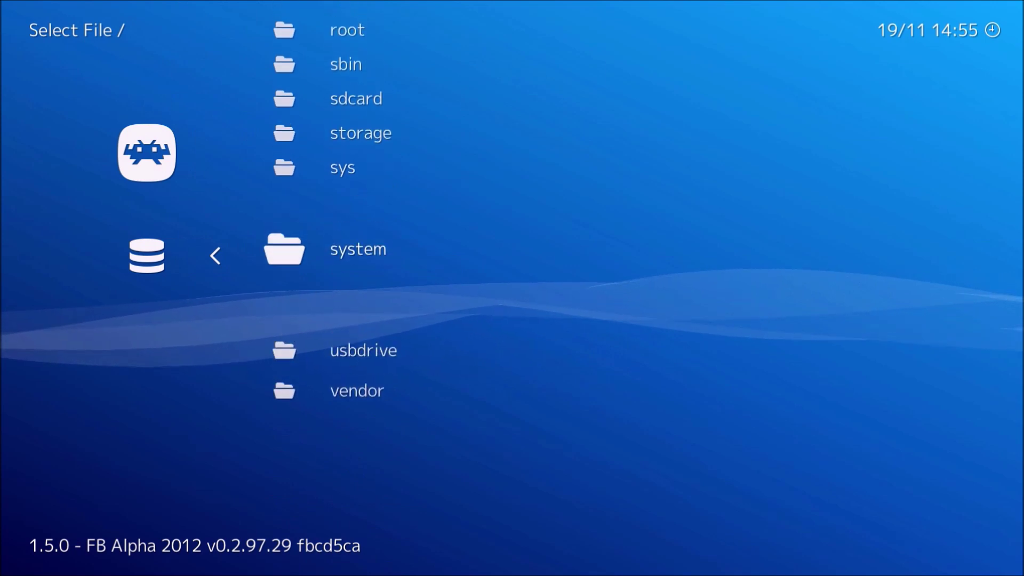
pyautogui.press('Down')
pyautogui.press('Return')
pyautogui.press('Down')
pyautogui.press('Down')
pyautogui.press('Down')
pyautogui.press('Down')
pyautogui.press('Down')
pyautogui.press('Down')
pyautogui.press('Down')
pyautogui.press('Down')
pyautogui.press('Down')
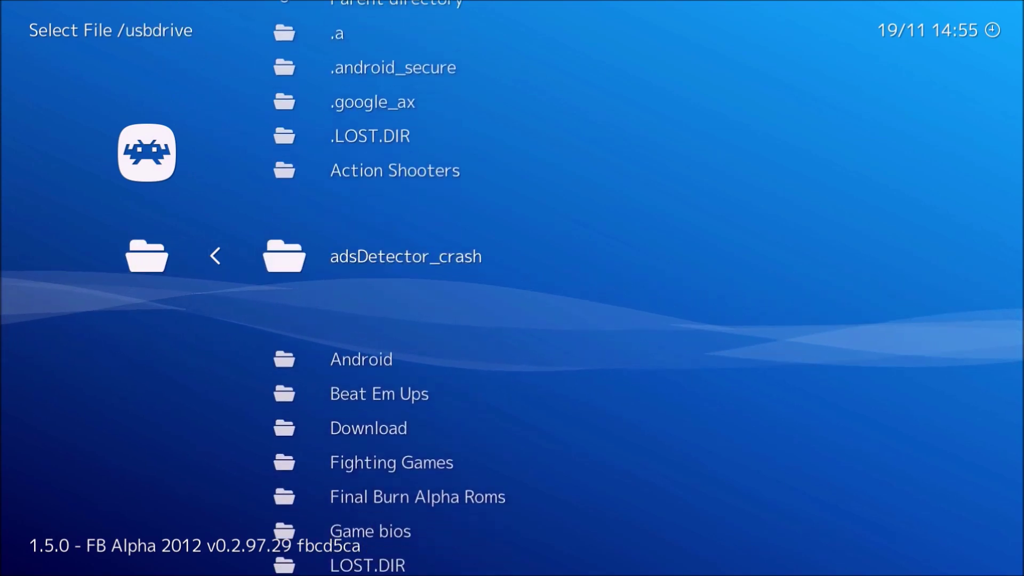
pyautogui.press('Down')
pyautogui.press('Return')
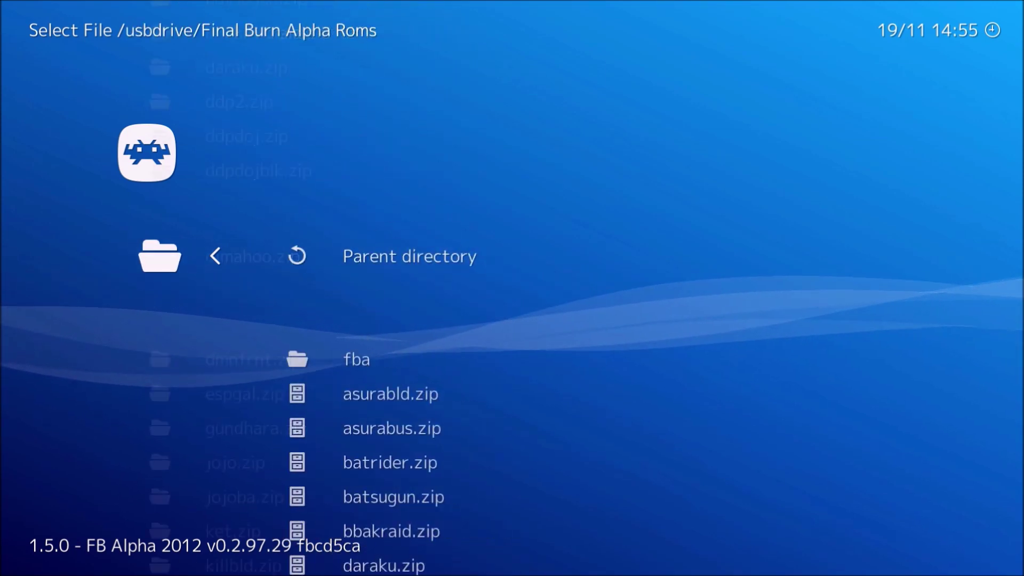
# Scroll through the ROM list past neogeo.zip, pgm.zip and the sfiii entries to martmast.zip.
pyautogui.press('Down')
pyautogui.press('Down')
pyautogui.press('Down')
pyautogui.press('Down')
pyautogui.press('Down')
pyautogui.press('Down')
pyautogui.press('Down')
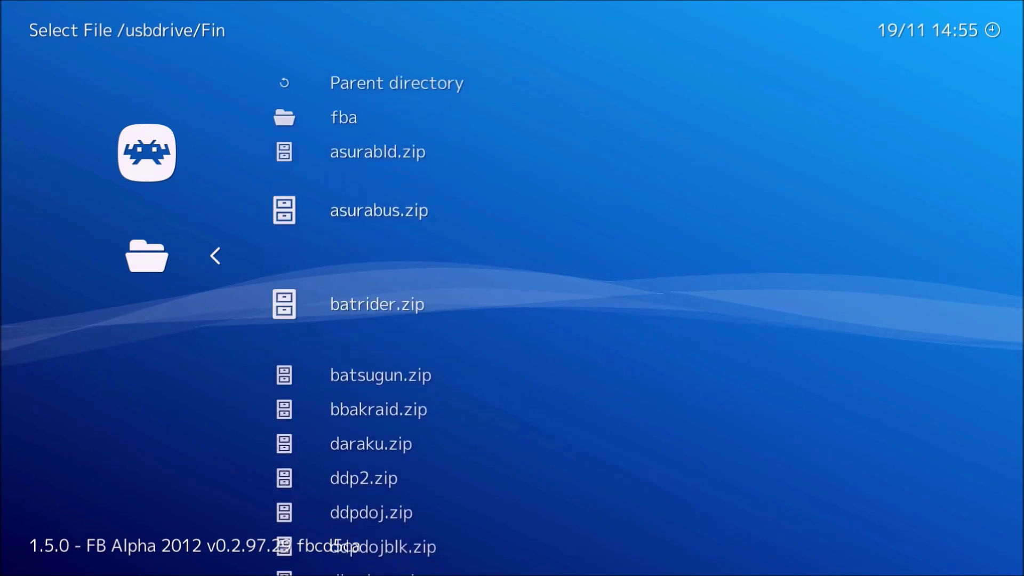
pyautogui.press('Down')
pyautogui.press('Down')
pyautogui.press('Down')
pyautogui.press('Down')
pyautogui.press('Down')
pyautogui.press('Down')
pyautogui.press('Down')
pyautogui.press('Down')
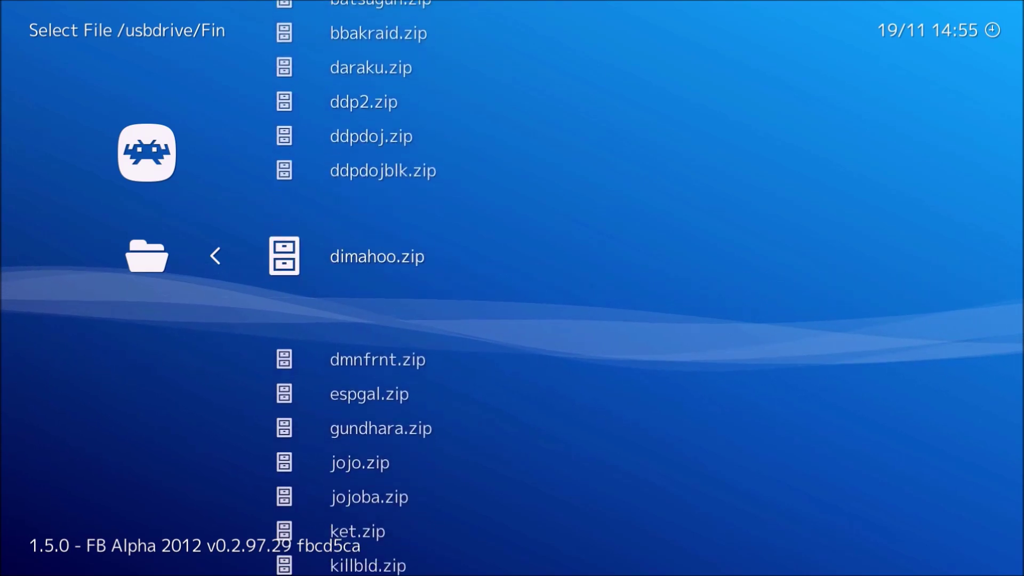
pyautogui.press('Down')
pyautogui.press('Down')
pyautogui.press('Down')
pyautogui.press('Down')
pyautogui.press('Down')
pyautogui.press('Down')
pyautogui.press('Down')
pyautogui.press('Down')
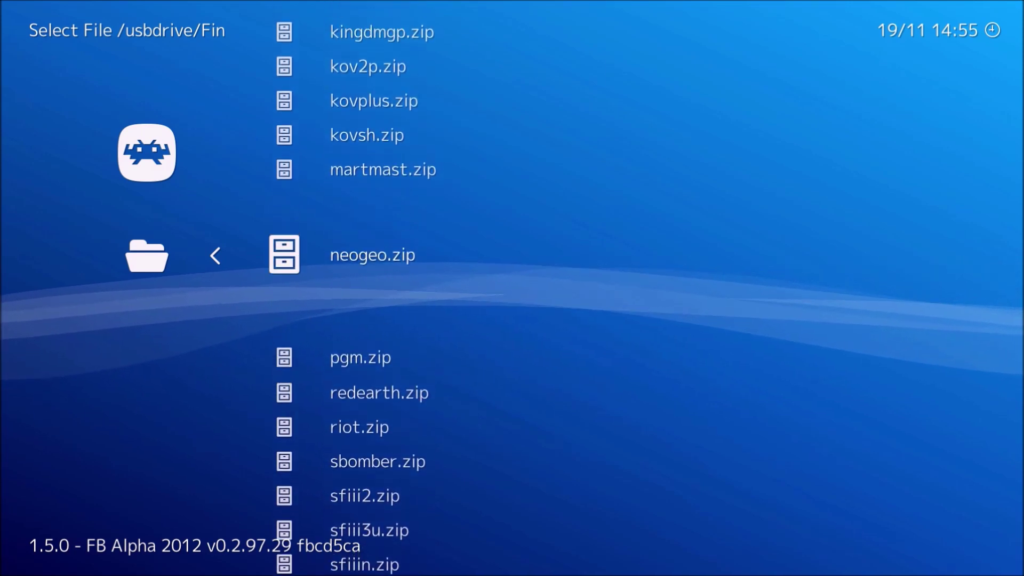
pyautogui.press('Down')
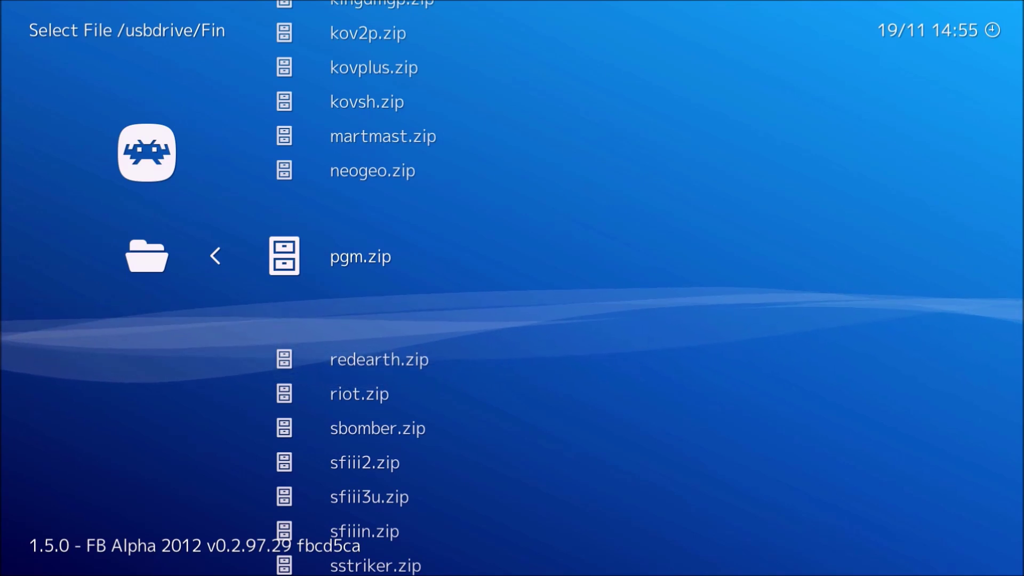
pyautogui.press('Up')
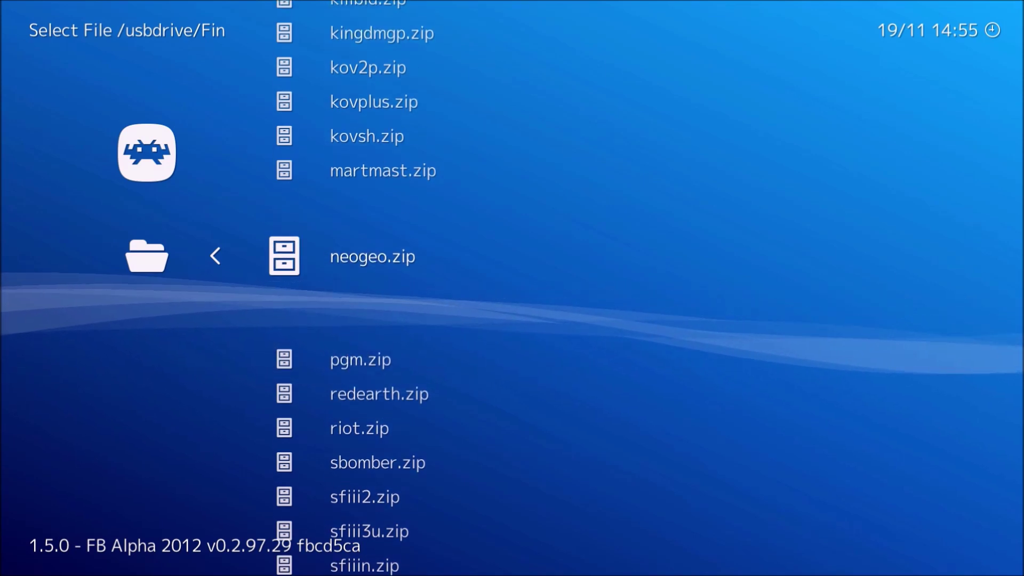
pyautogui.press('Down')
pyautogui.press('Down')
pyautogui.press('Down')
pyautogui.press('Down')
pyautogui.press('Down')
pyautogui.press('Down')
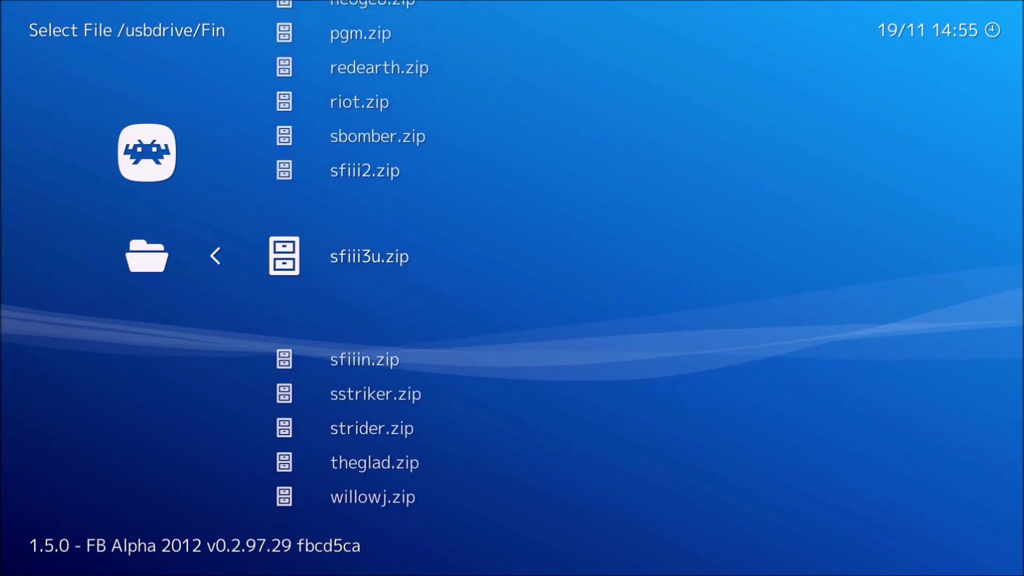
pyautogui.press('Down')
pyautogui.press('Up')
pyautogui.press('Up')
pyautogui.press('Down')
pyautogui.press('Down')
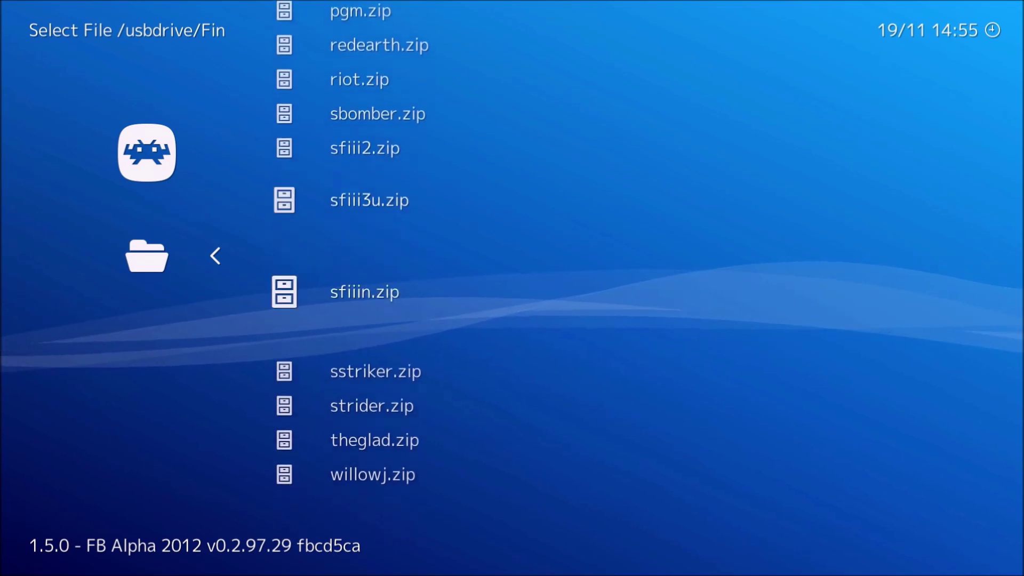
pyautogui.press('Down')
pyautogui.press('Up')
pyautogui.press('Up')
pyautogui.press('Up')
pyautogui.press('Up')
pyautogui.press('Up')
pyautogui.press('Up')
pyautogui.press('Up')
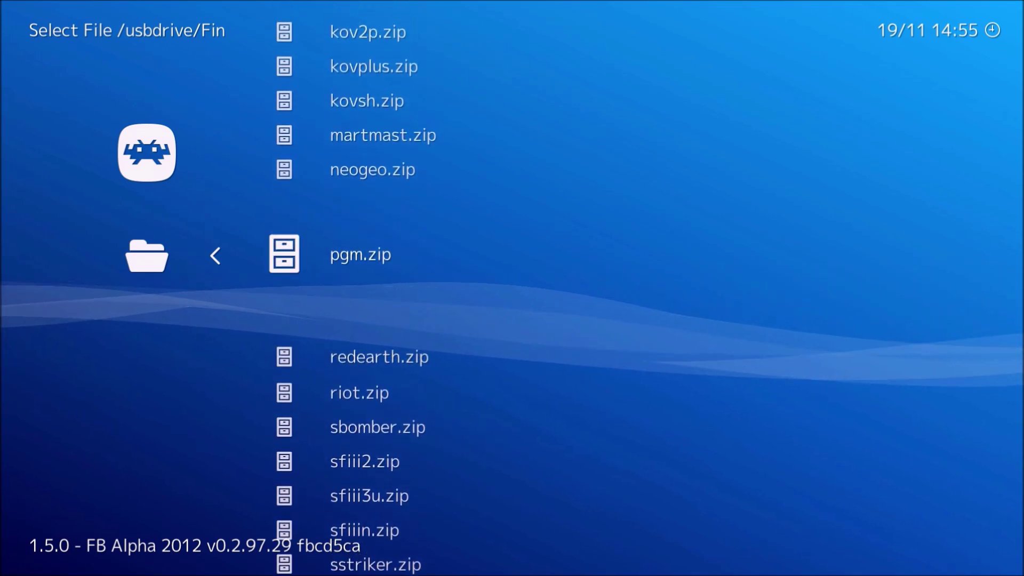
pyautogui.press('Up')
pyautogui.press('Up')
pyautogui.press('Up')
pyautogui.press('Down')
# Load martmast.zip as an archive with the current FB Alpha 2012 core.
pyautogui.press('Return')
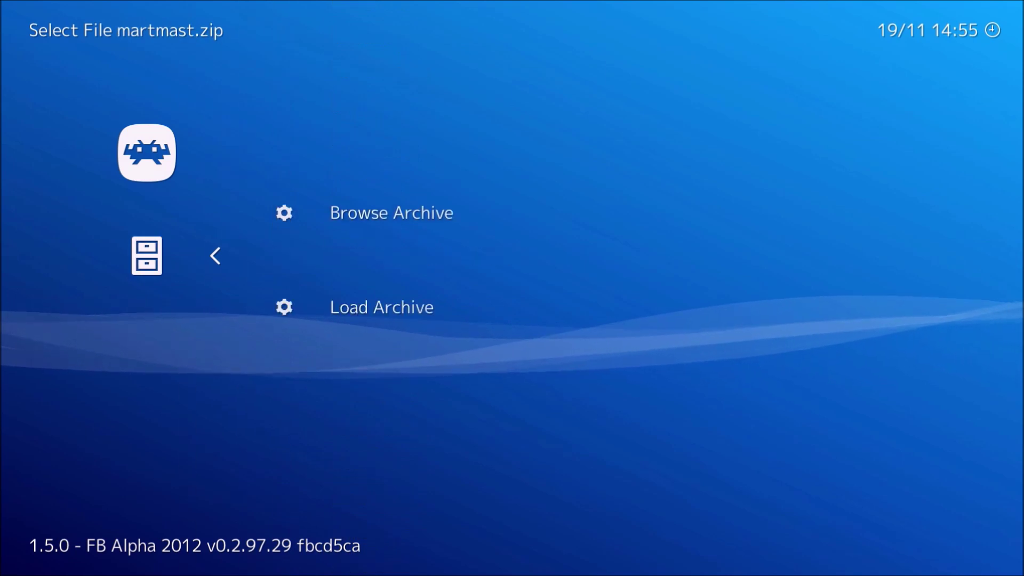
pyautogui.press('Down')
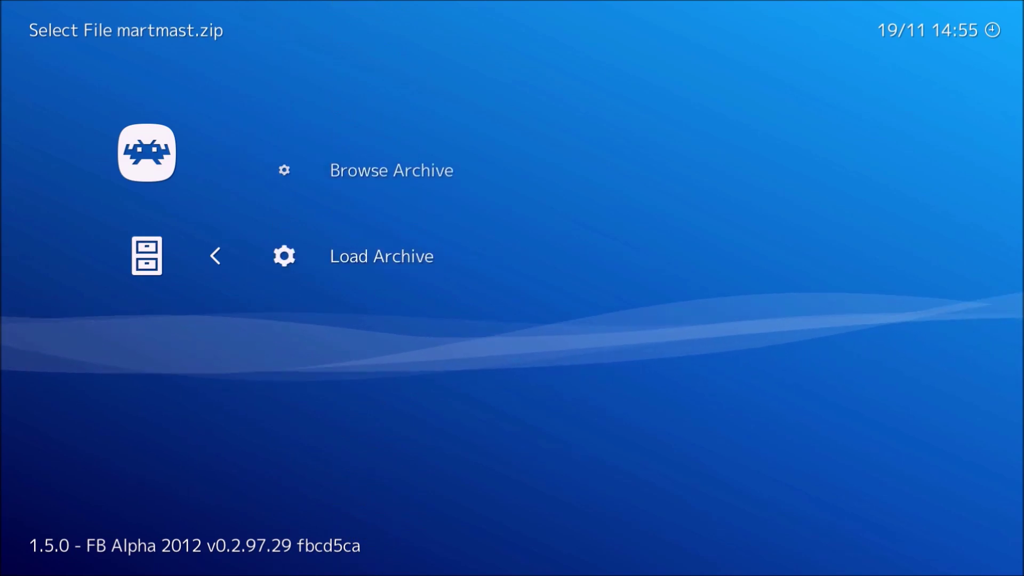
pyautogui.press('Return')
pyautogui.press('Down')
pyautogui.press('Up')
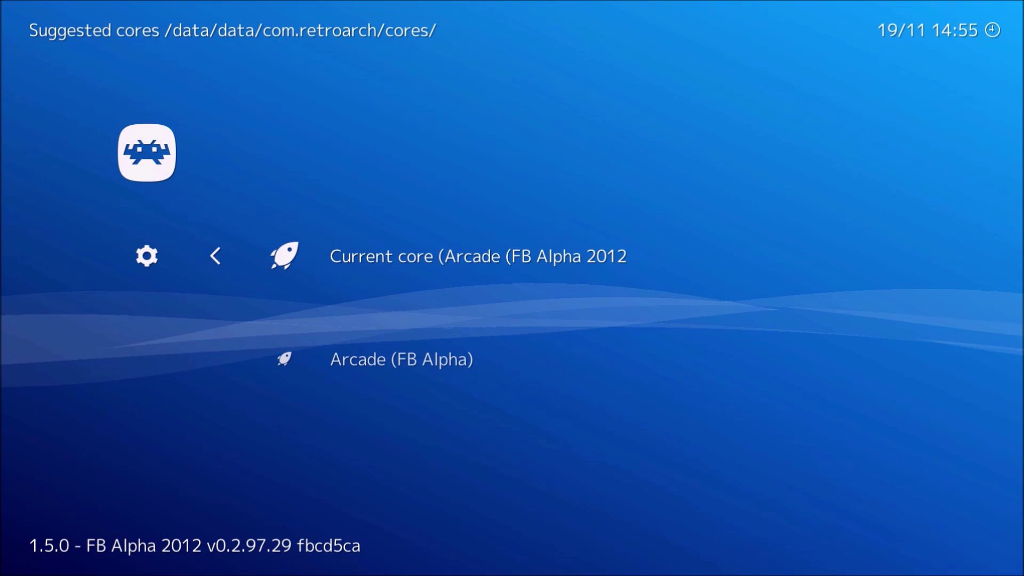
pyautogui.press('Return')
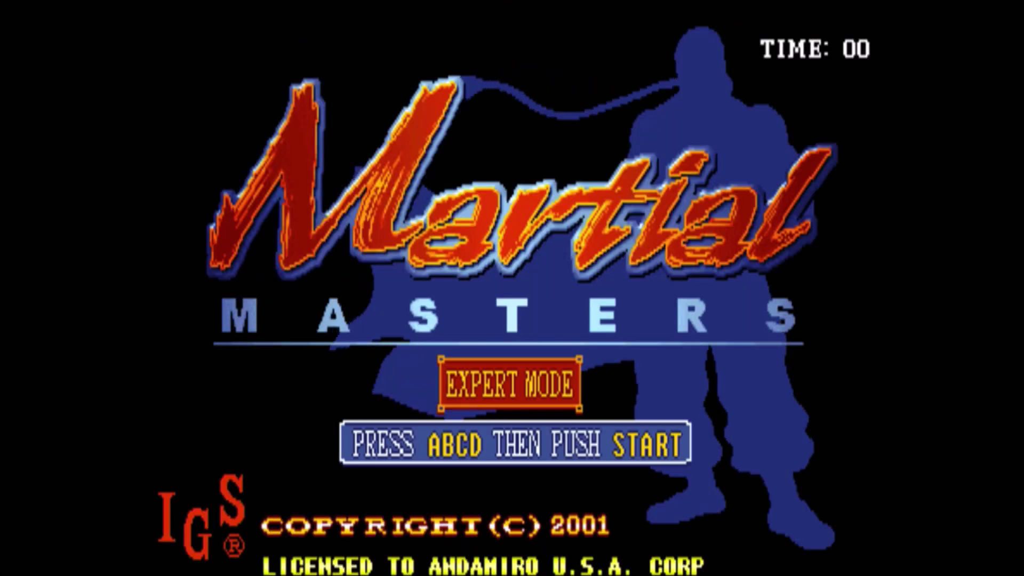
# Start Martial Masters from the title screen and pick Master Huang as the fighter.
pyautogui.press('Return')
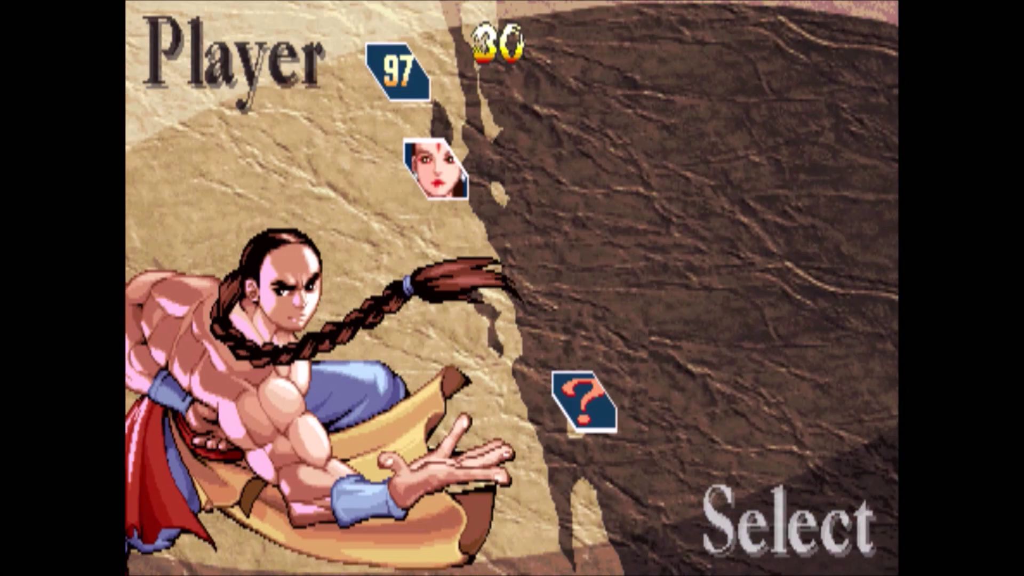
pyautogui.press('Down')
pyautogui.press('Down')
pyautogui.press('Down')
pyautogui.press('Down')
pyautogui.press('Up')
pyautogui.press('Up')
pyautogui.press('Up')
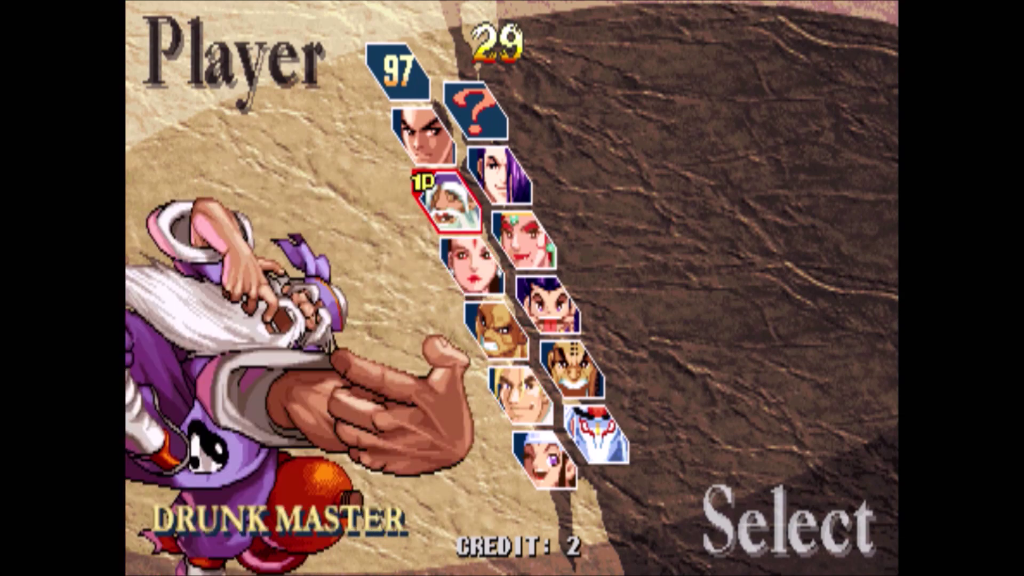
pyautogui.press('Up')
pyautogui.press('ctrl')
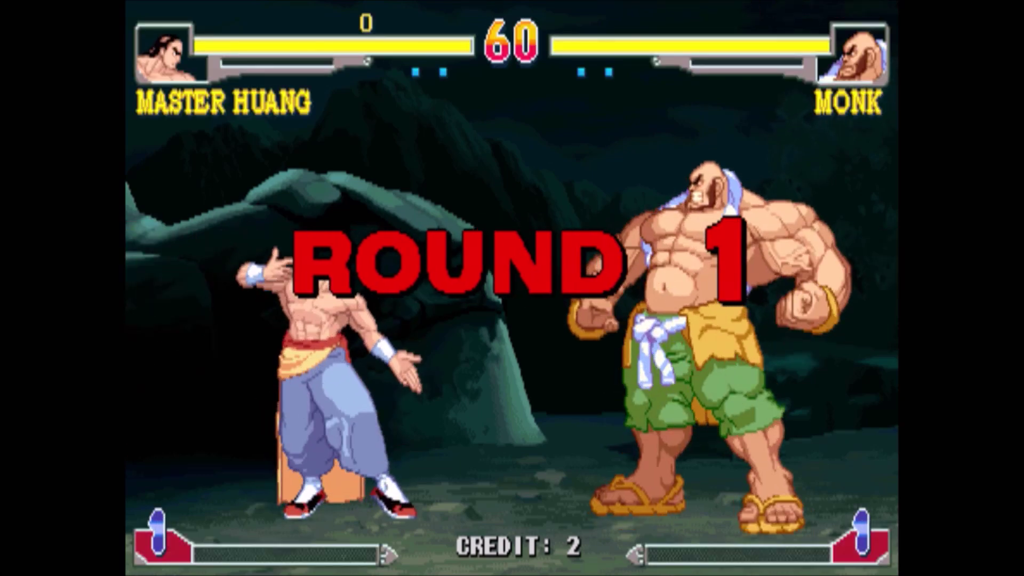
# Attack Monk with jump-ins, crouching sweeps and slashes, chaining hits into combos.
pyautogui.press('Up')
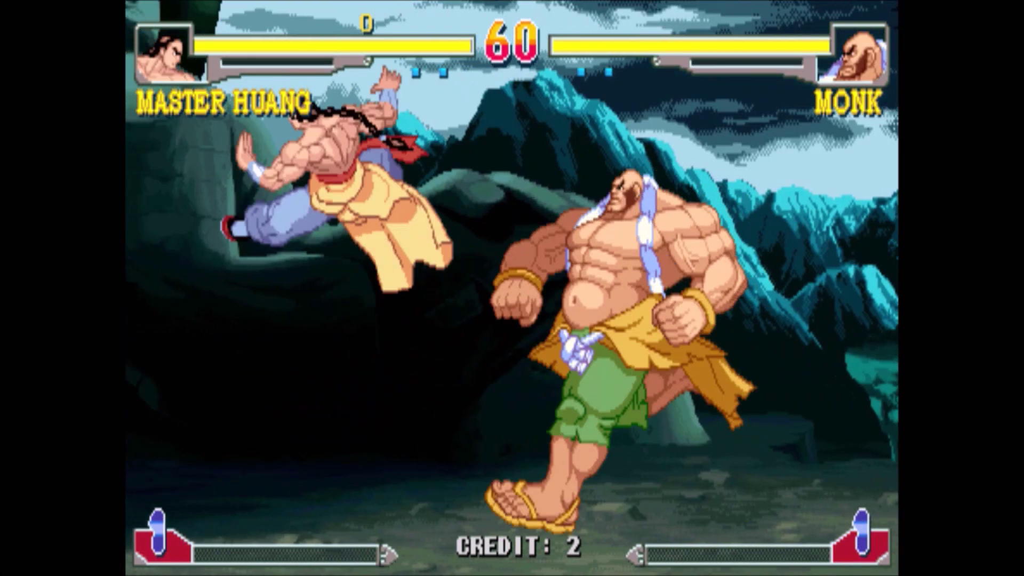
pyautogui.press('Down')
pyautogui.press('x')
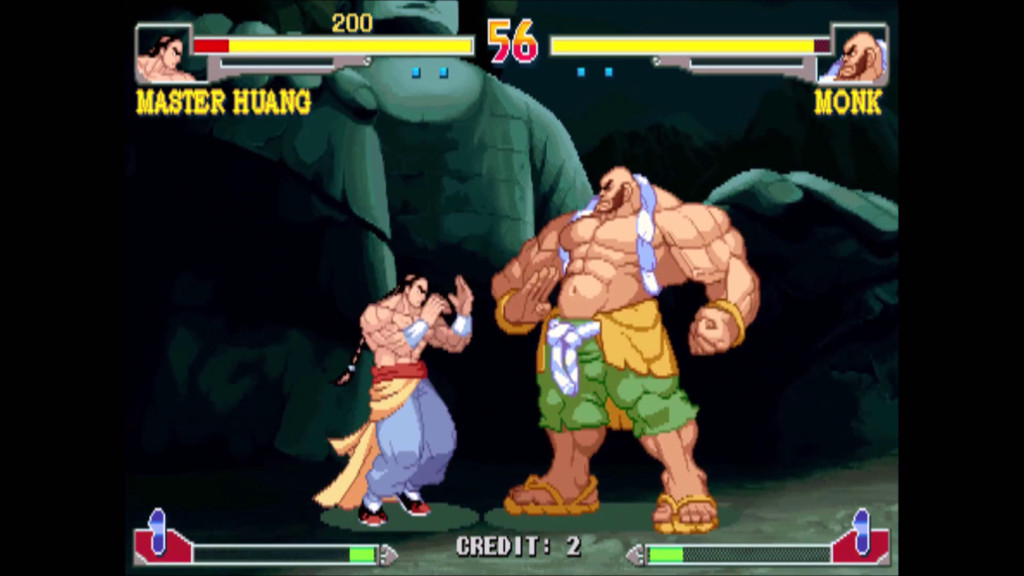
pyautogui.press('x')
pyautogui.press('x')
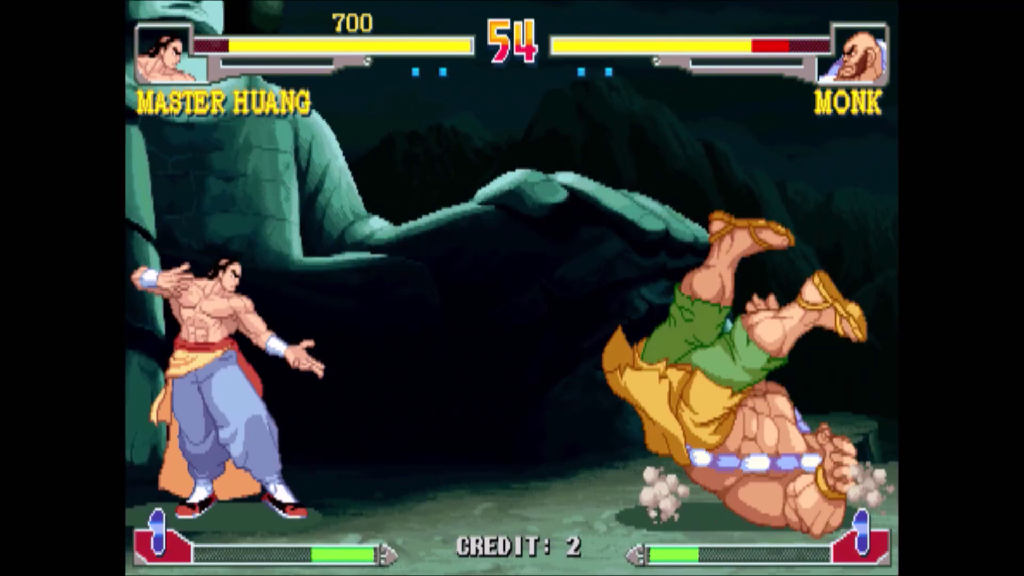
pyautogui.press('Up')
pyautogui.press('x')
pyautogui.press('Down')
pyautogui.press('x')
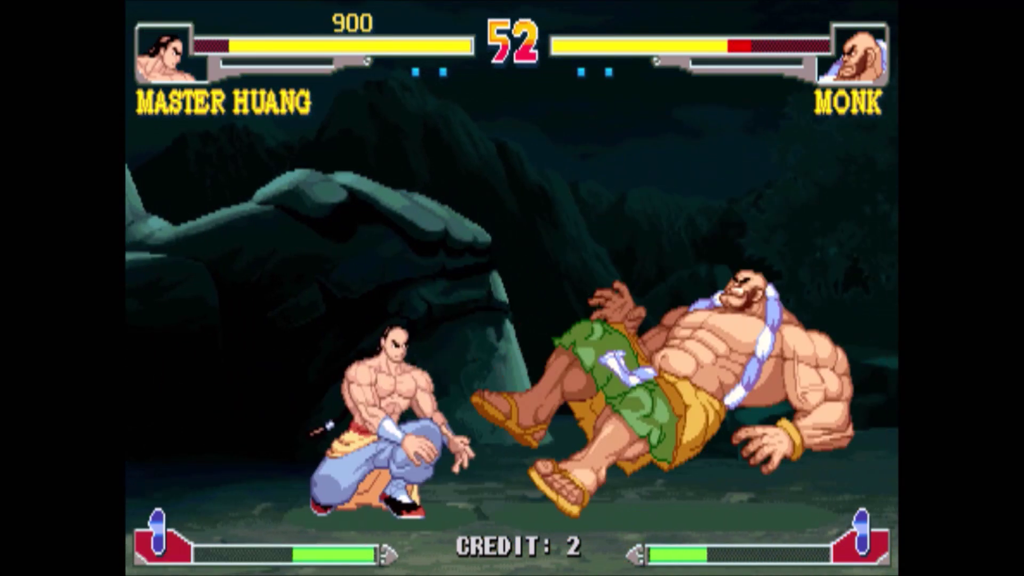
pyautogui.press('Up')
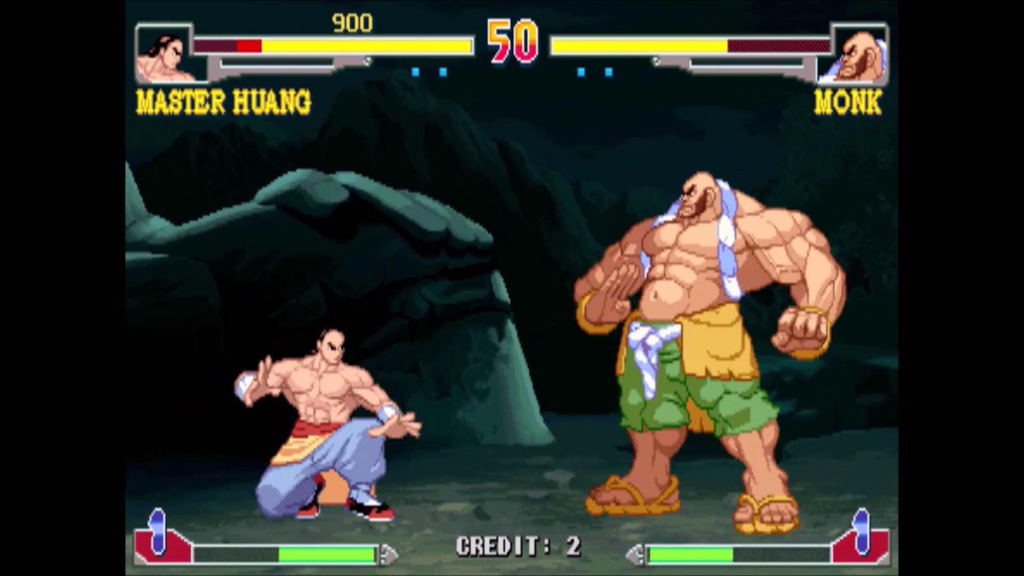
pyautogui.press('Down')
pyautogui.press('x')
pyautogui.press('x')
pyautogui.press('x')
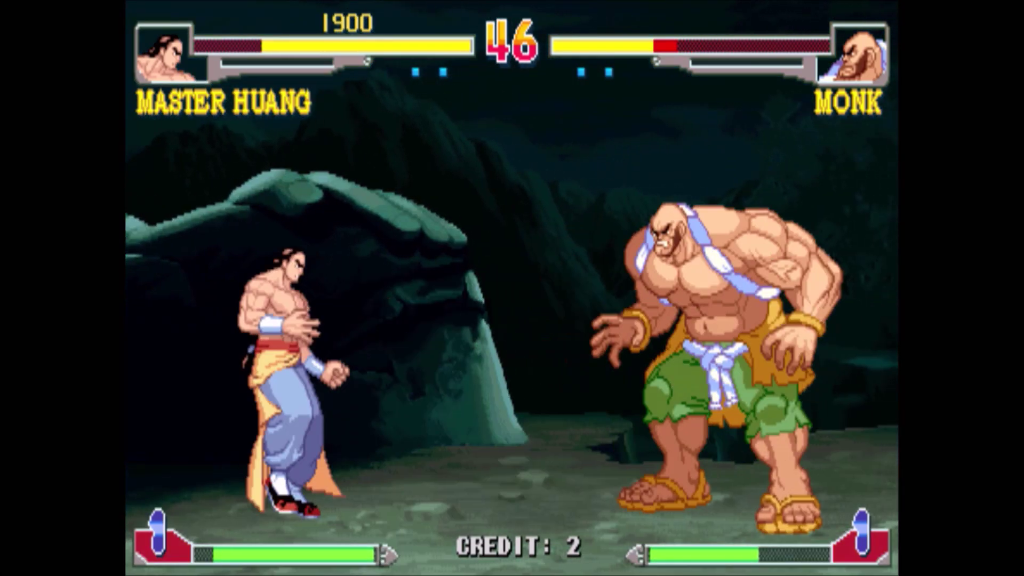
# Finish the bout with kick combos and a super move, then exit to the Quick Menu.
pyautogui.press('Up')
pyautogui.press('x')
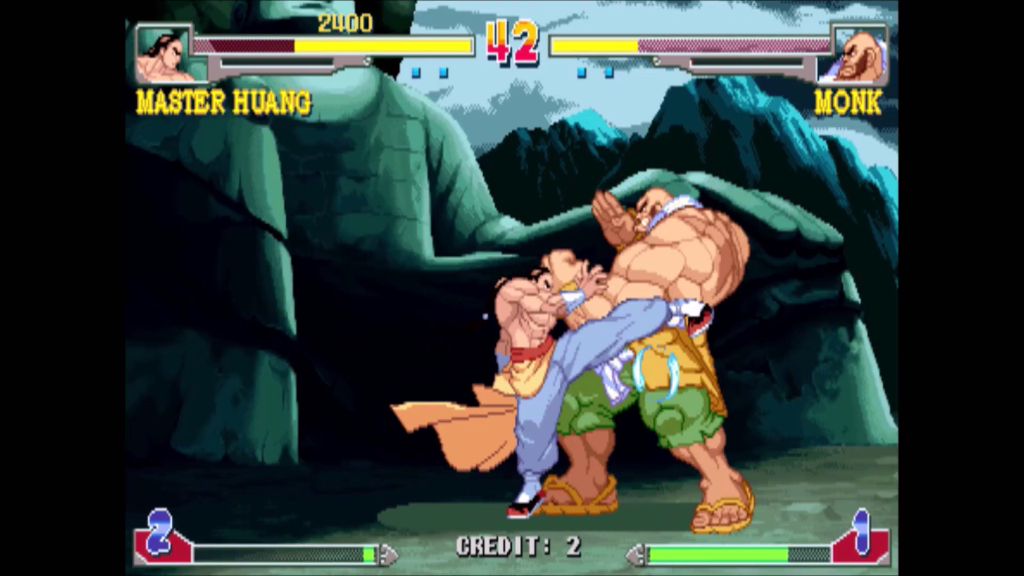
pyautogui.press('x')
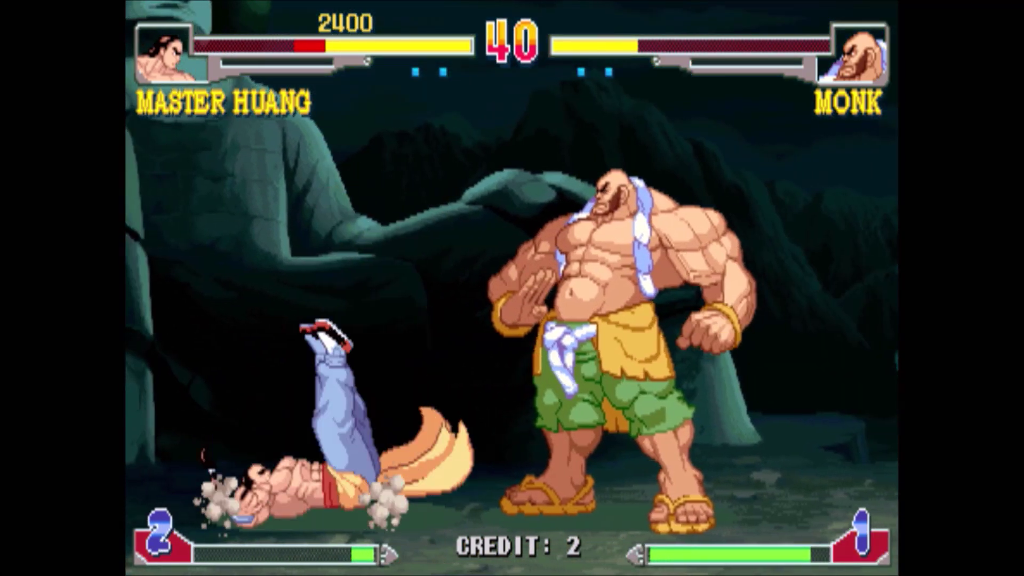
pyautogui.press('x')
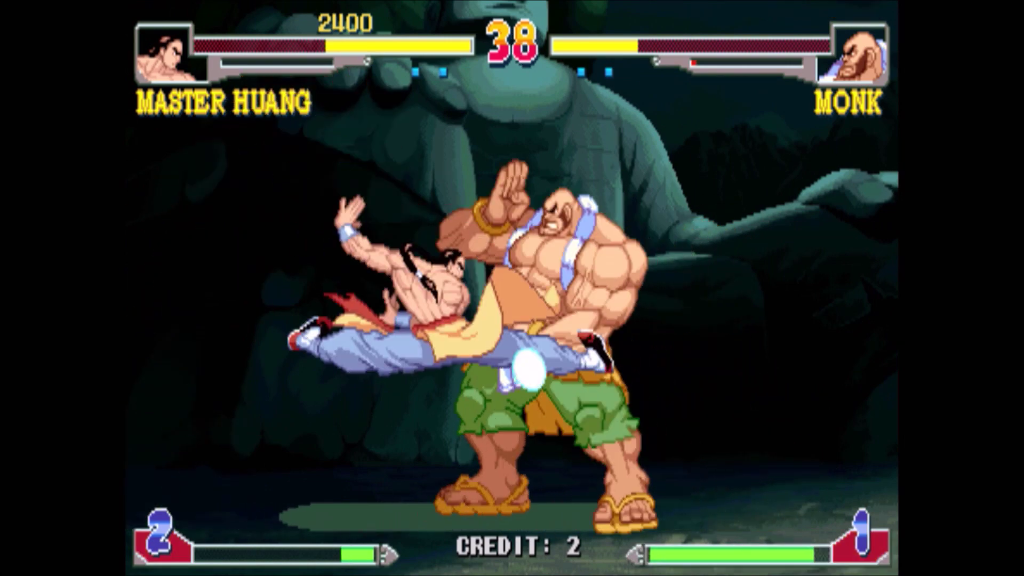
pyautogui.press('Down')
pyautogui.press('Right')
pyautogui.press('x')
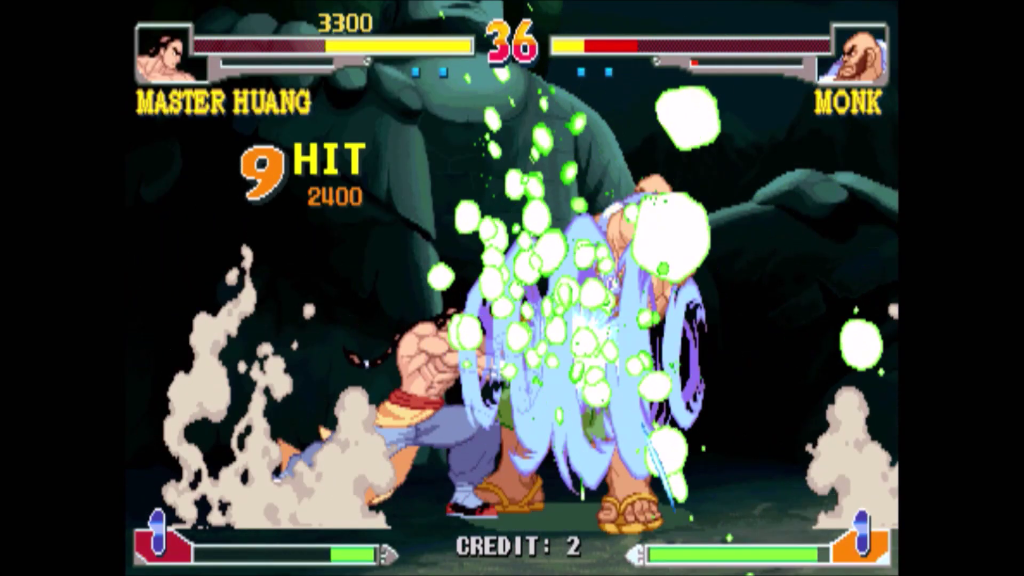
pyautogui.press('F1')
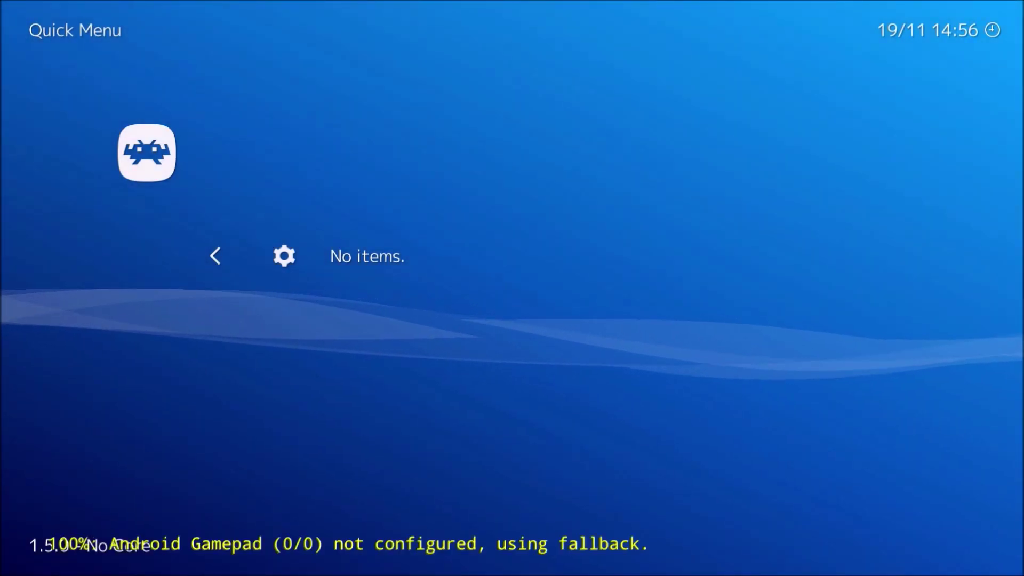
# Navigate Load Content to / > usbdrive > Final Burn Alpha Roms.
pyautogui.press('Up')
pyautogui.press('Return')
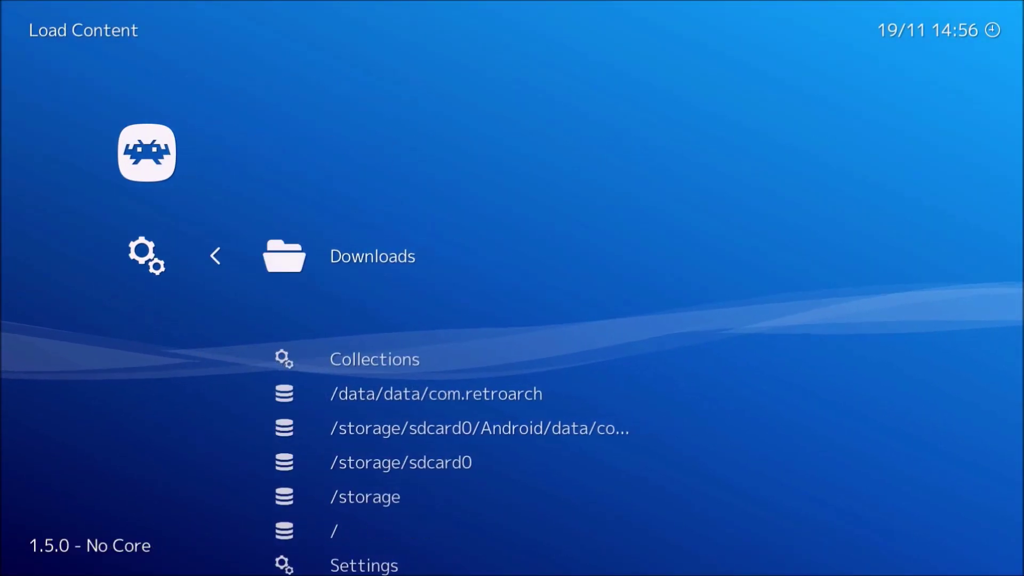
pyautogui.press('Up')
pyautogui.press('Return')
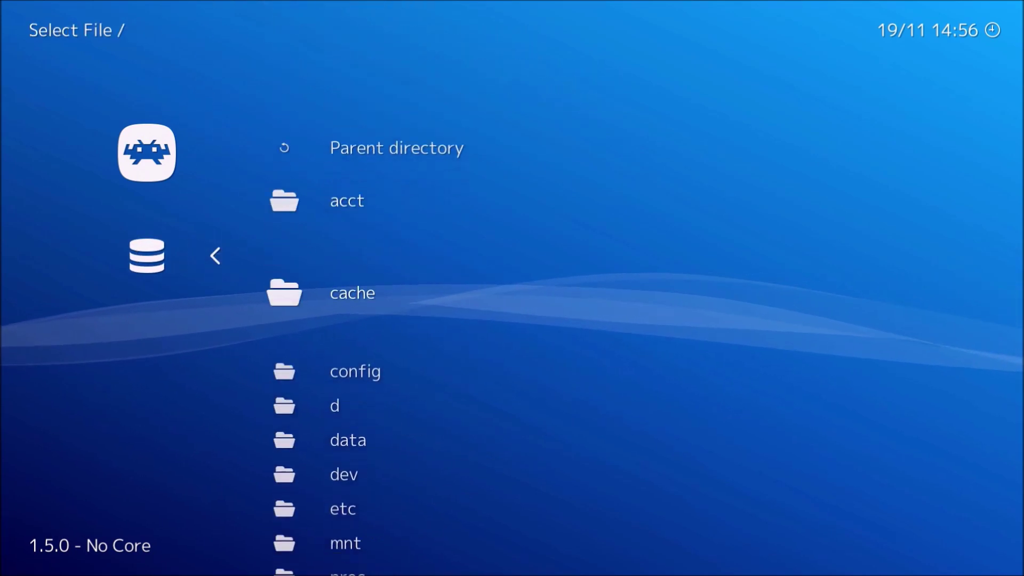
pyautogui.press('Down')
pyautogui.press('Down')
pyautogui.press('Down')
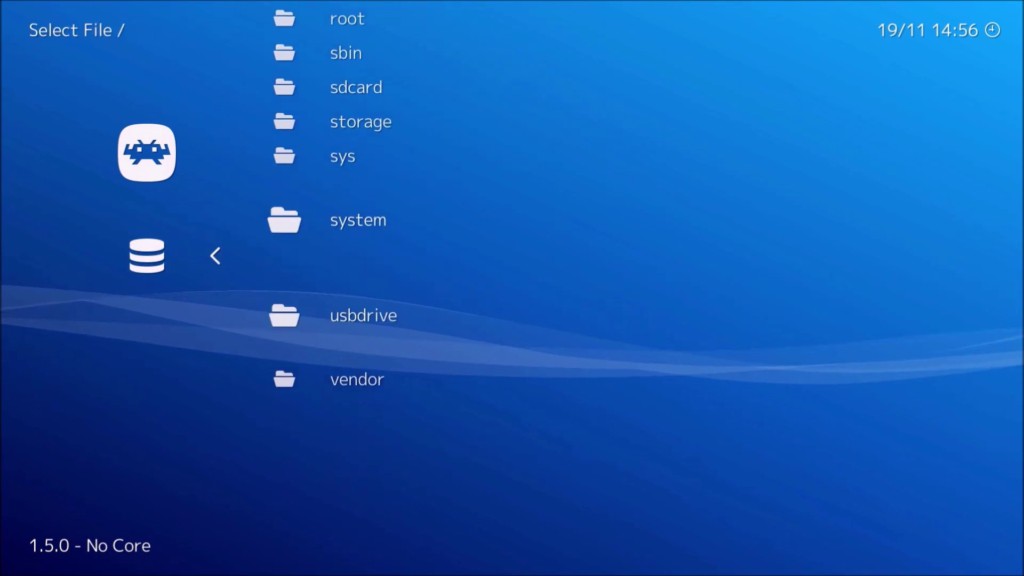
pyautogui.press('Return')
pyautogui.press('Down')
pyautogui.press('Down')
pyautogui.press('Down')
pyautogui.press('Down')
pyautogui.press('Down')
pyautogui.press('Down')
pyautogui.press('Down')
pyautogui.press('Down')
pyautogui.press('Down')
pyautogui.press('Down')
pyautogui.press('Down')
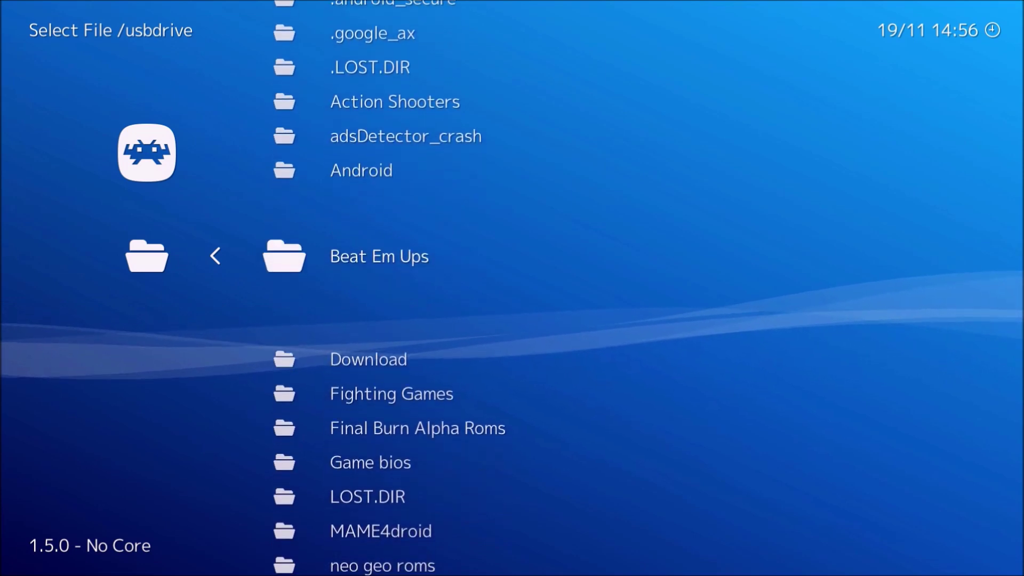
pyautogui.press('Return')
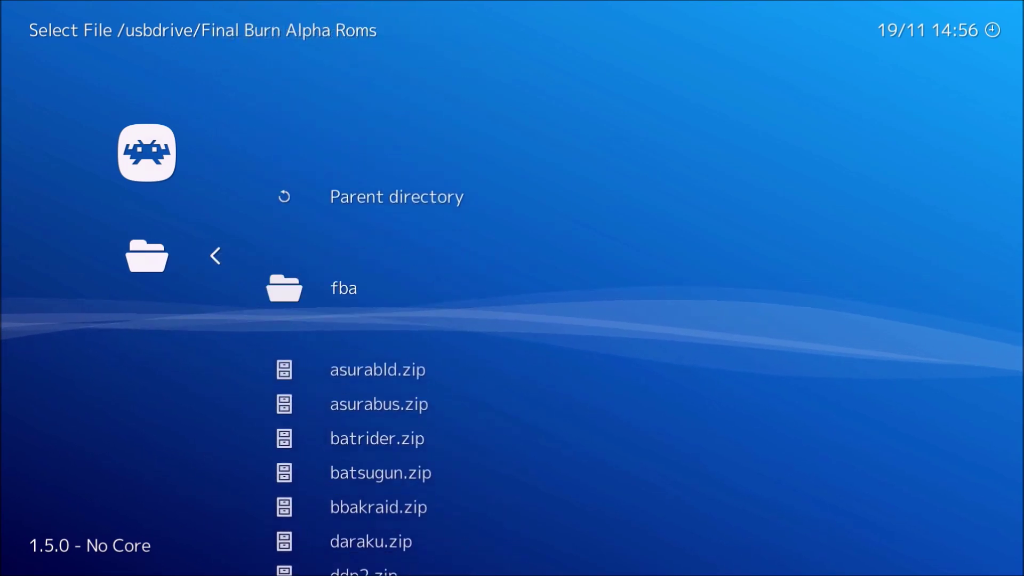
# Run batrider.zip as an archive on Arcade (FB Alpha 2012), then back out to the Main Menu.
pyautogui.press('Down')
pyautogui.press('Down')
pyautogui.press('Down')
pyautogui.press('Down')
pyautogui.press('Down')
pyautogui.press('Down')
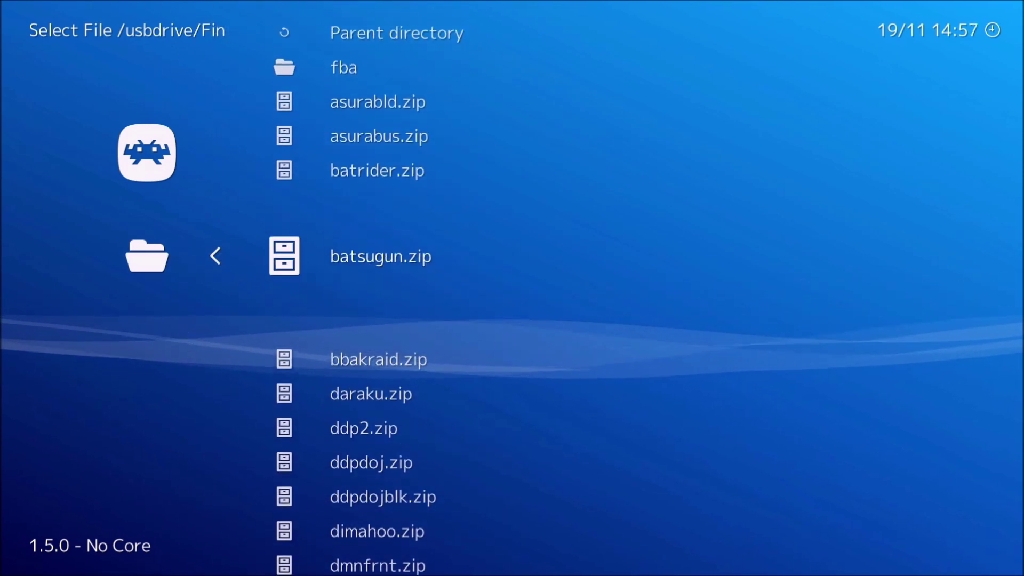
pyautogui.press('Up')
pyautogui.press('Return')
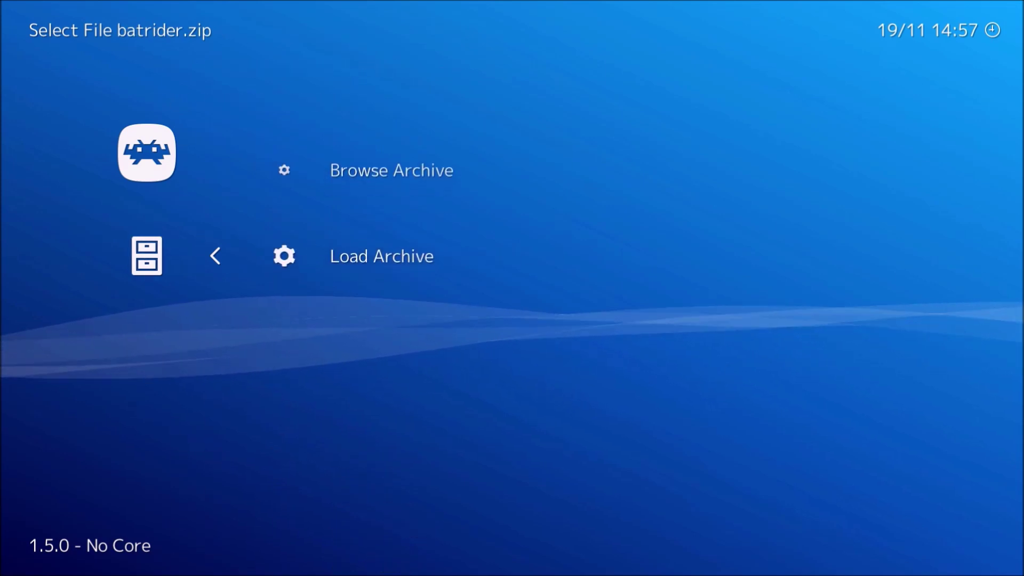
pyautogui.press('Return')
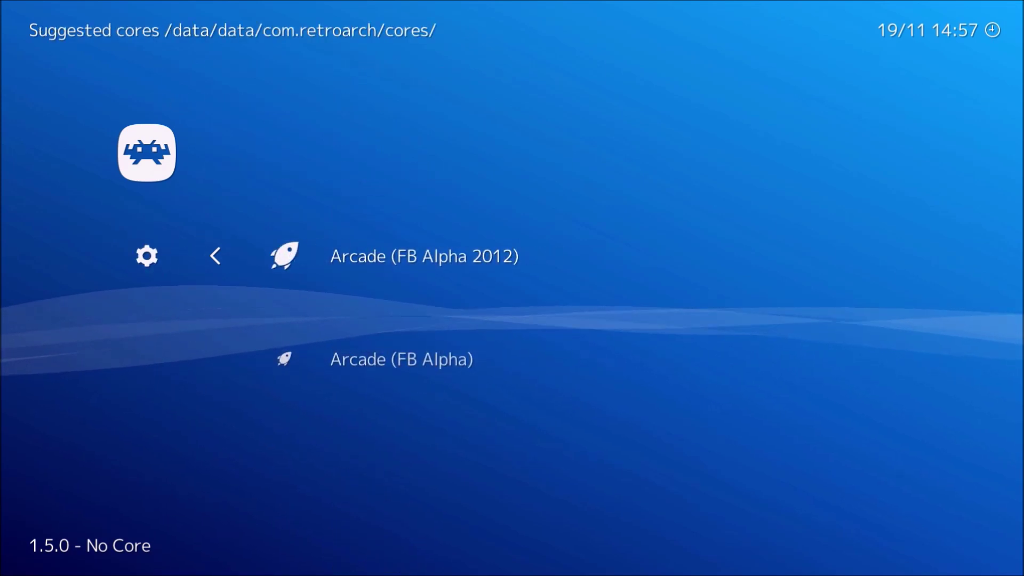
pyautogui.press('Return')
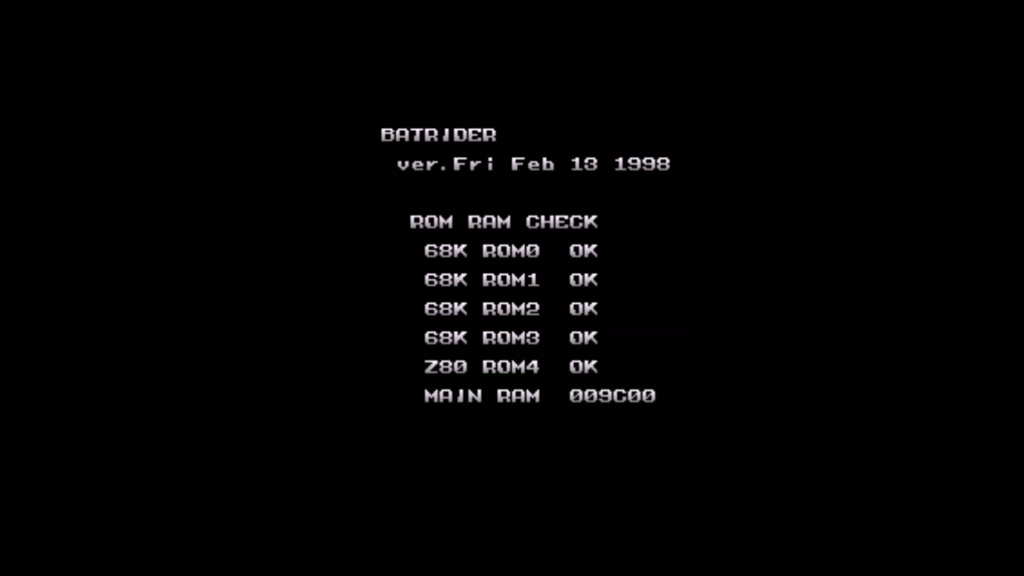
pyautogui.press('F1')
pyautogui.press('BackSpace')
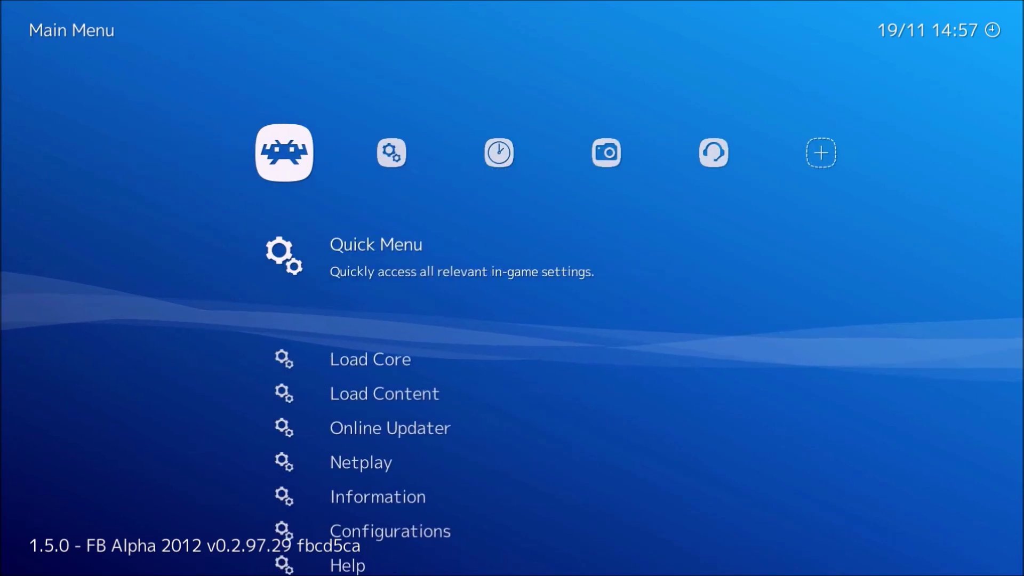
# Check History shows batrider, martmast and avsp, glance at the Image playlist, then go to Settings.
pyautogui.press('Right')
pyautogui.press('Right')
pyautogui.press('Right')
pyautogui.press('Left')
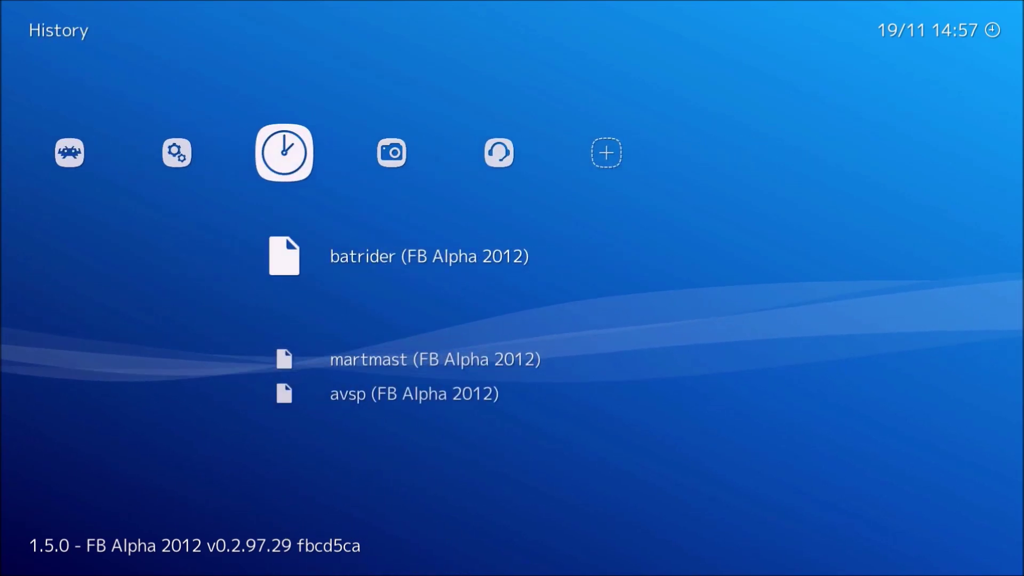
pyautogui.press('Right')
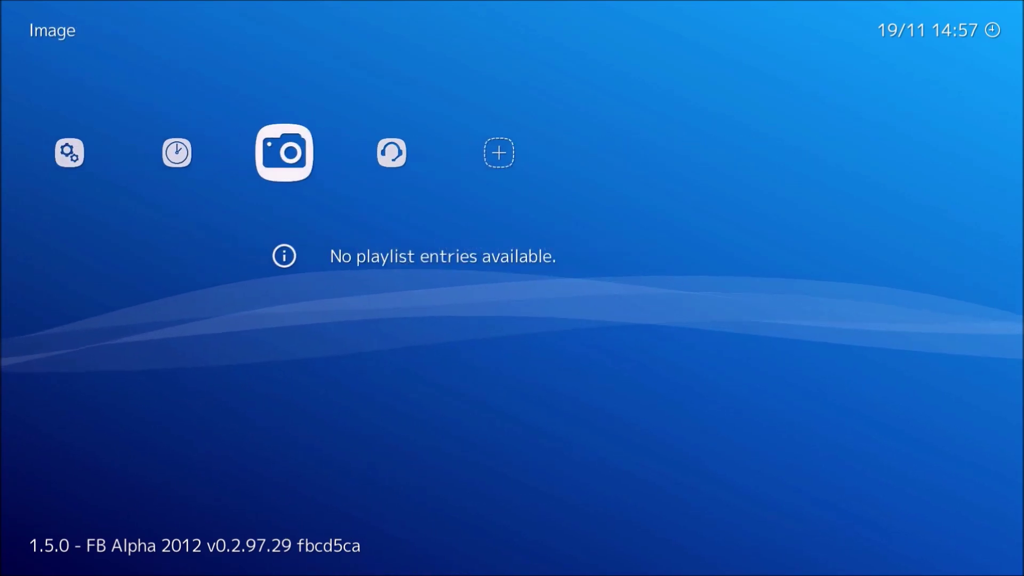
pyautogui.press('Left')
pyautogui.press('Down')
pyautogui.press('Down')
pyautogui.press('Up')
pyautogui.press('Up')
pyautogui.press('Right')
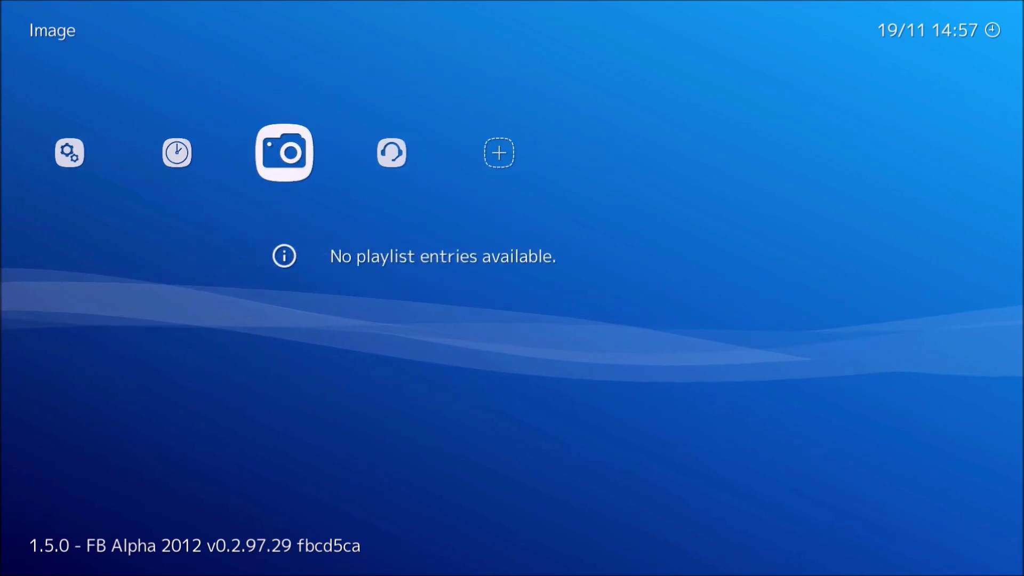
pyautogui.press('Left')
pyautogui.press('Left')
pyautogui.press('Right')
pyautogui.press('Left')
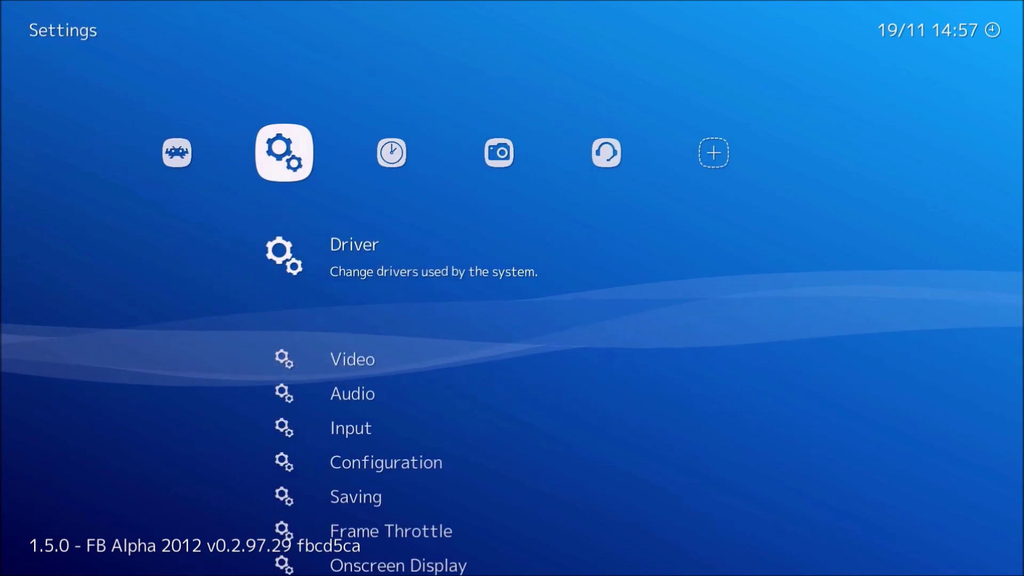